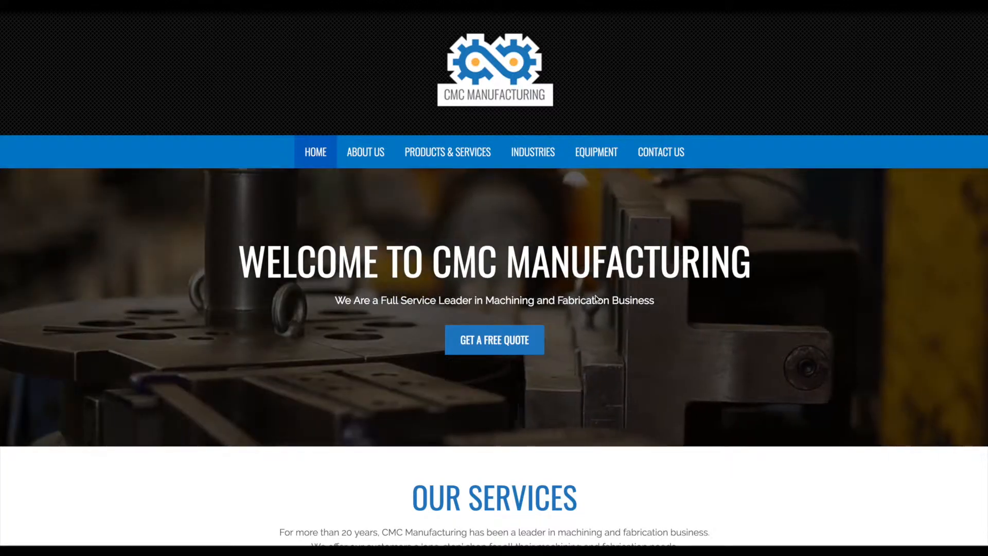
# Review the CMC Manufacturing home page from the welcome banner through the services, about and industries sections to the free quote footer
pyautogui.scroll(-1, 475, 246)
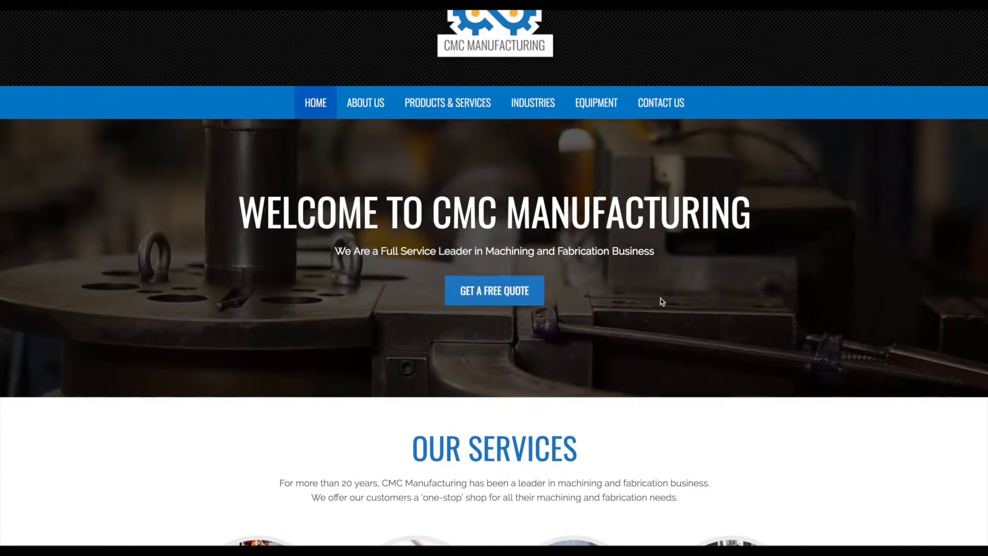
pyautogui.scroll(-3, 660, 302)
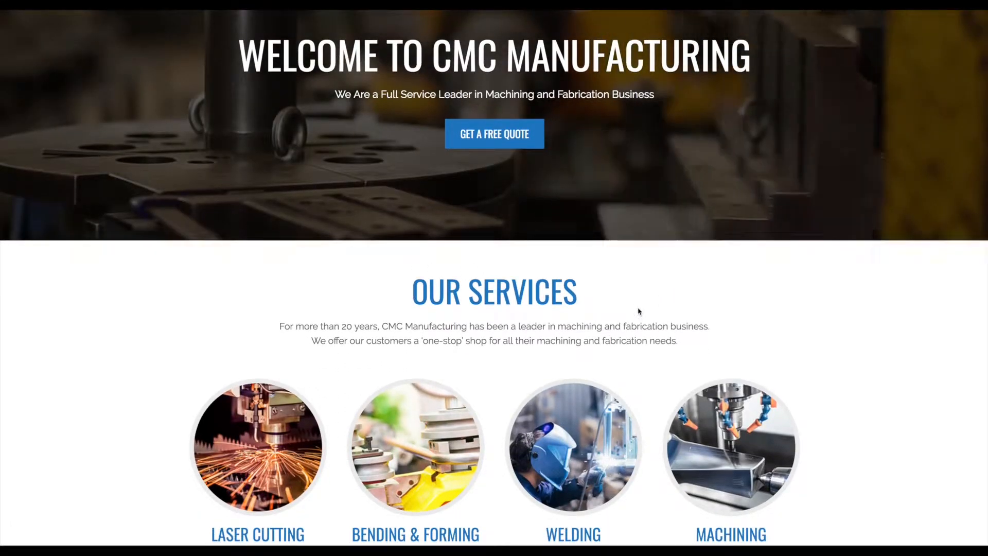
pyautogui.scroll(-1, 678, 311)
pyautogui.scroll(-4, 596, 301)
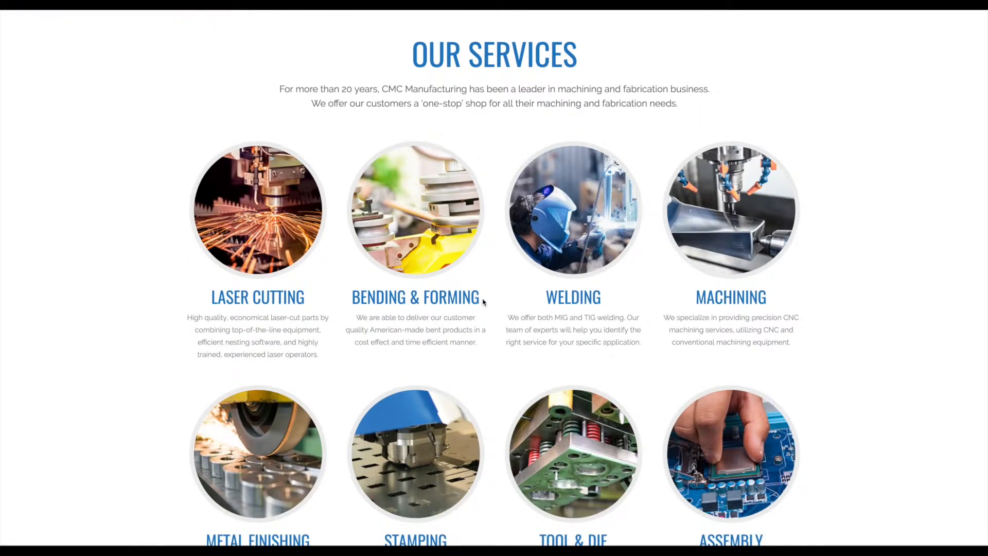
pyautogui.scroll(-2, 483, 296)
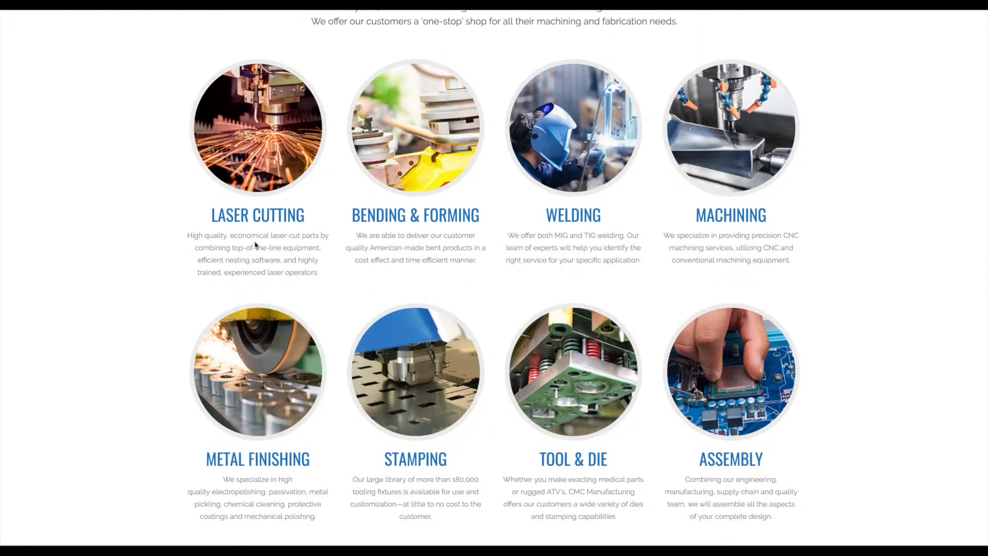
pyautogui.scroll(-7, 372, 243)
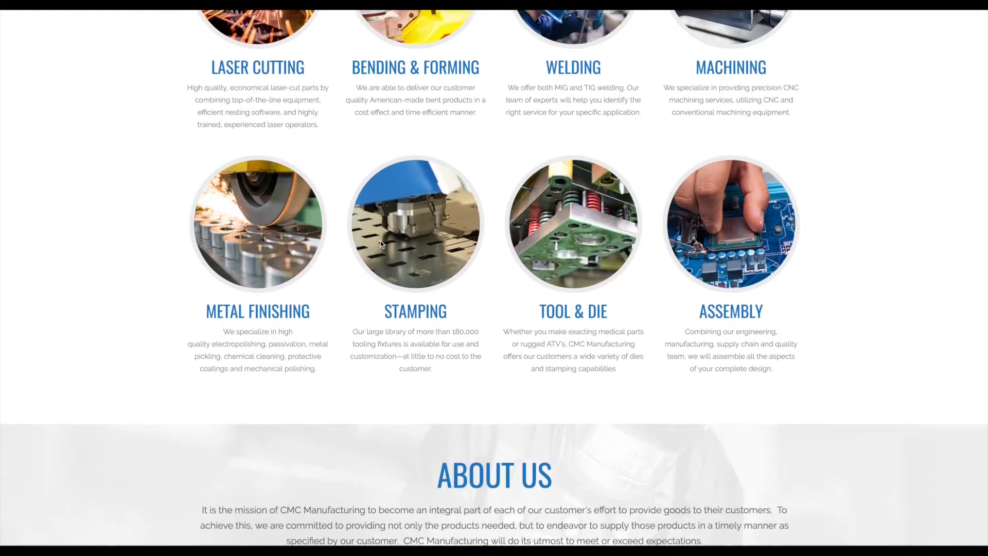
pyautogui.scroll(-1, 380, 245)
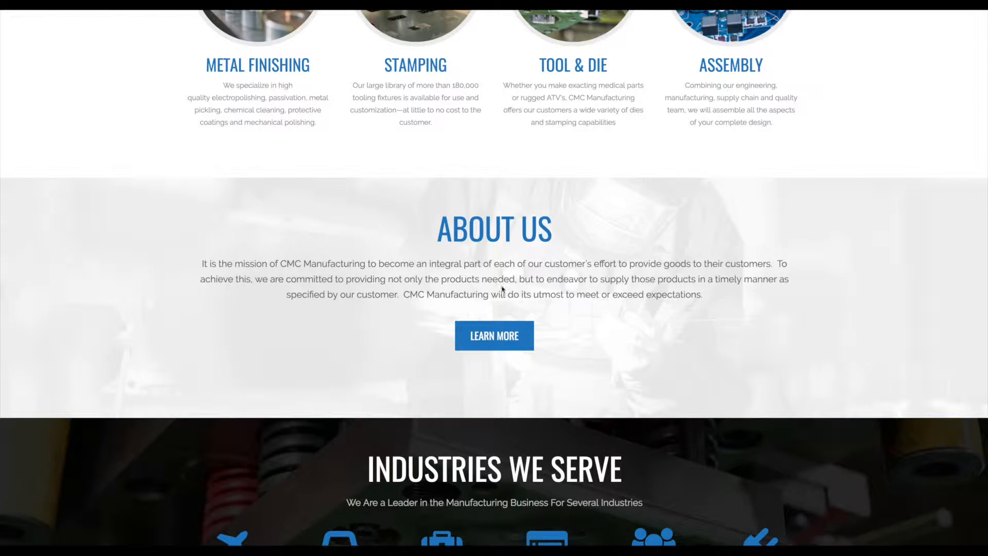
pyautogui.scroll(-2, 679, 341)
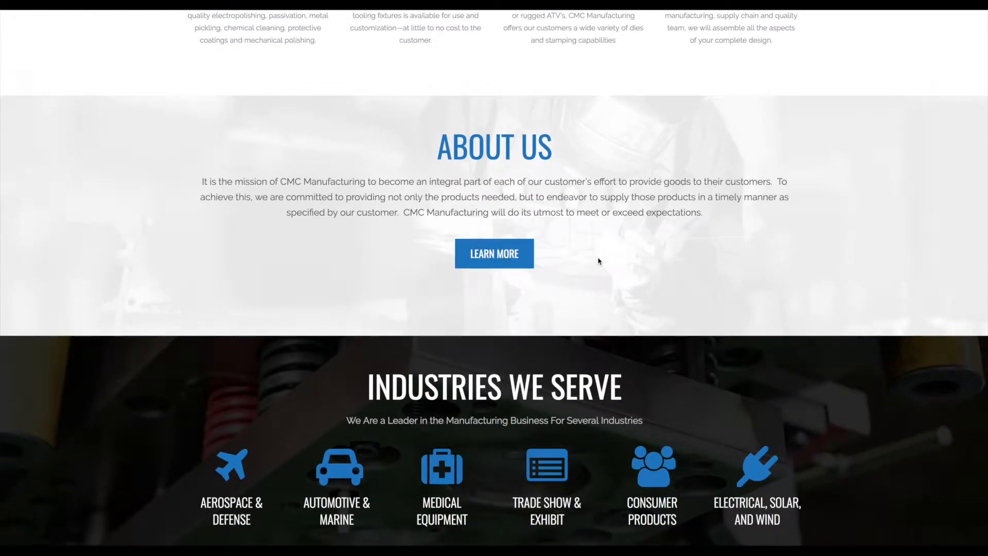
pyautogui.scroll(-3, 598, 261)
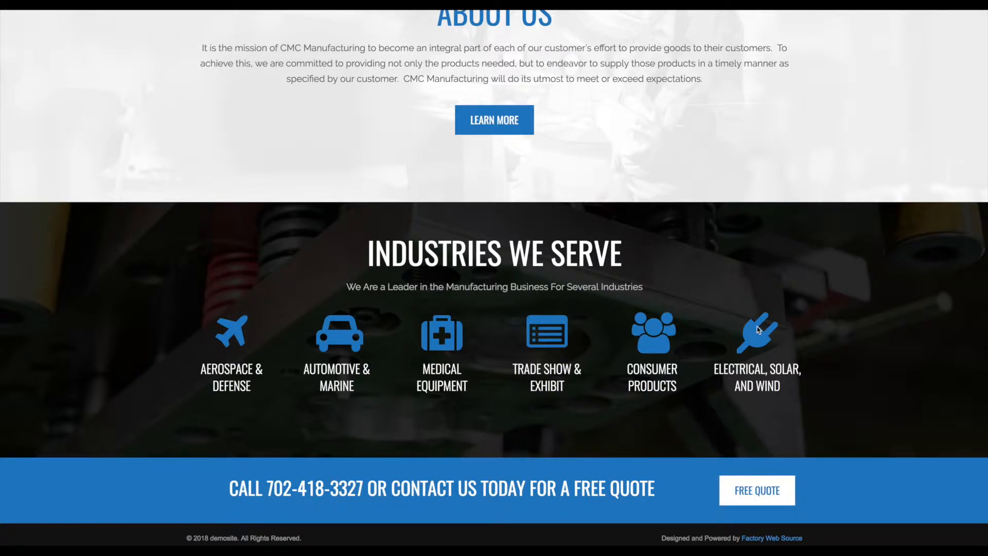
pyautogui.scroll(20, 757, 330)
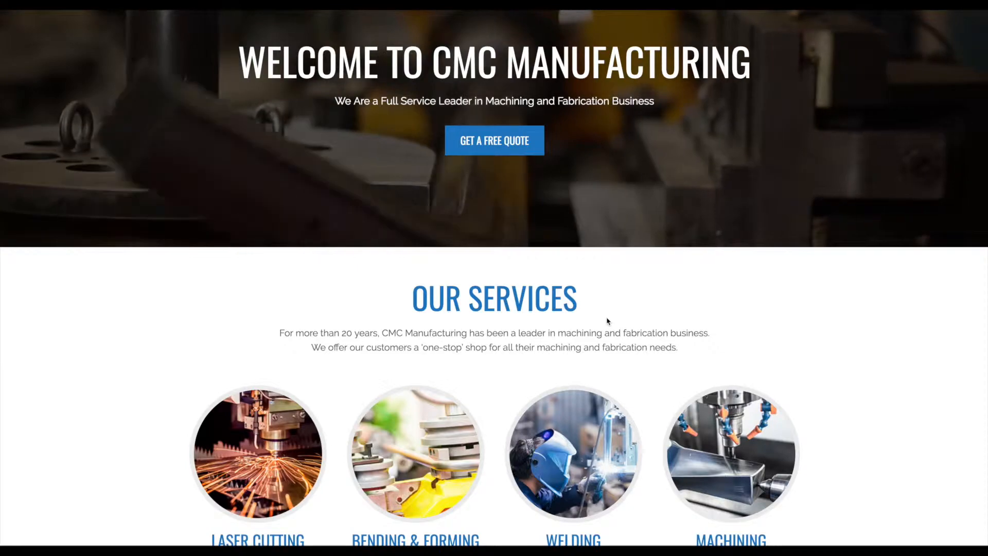
pyautogui.scroll(-2, 607, 321)
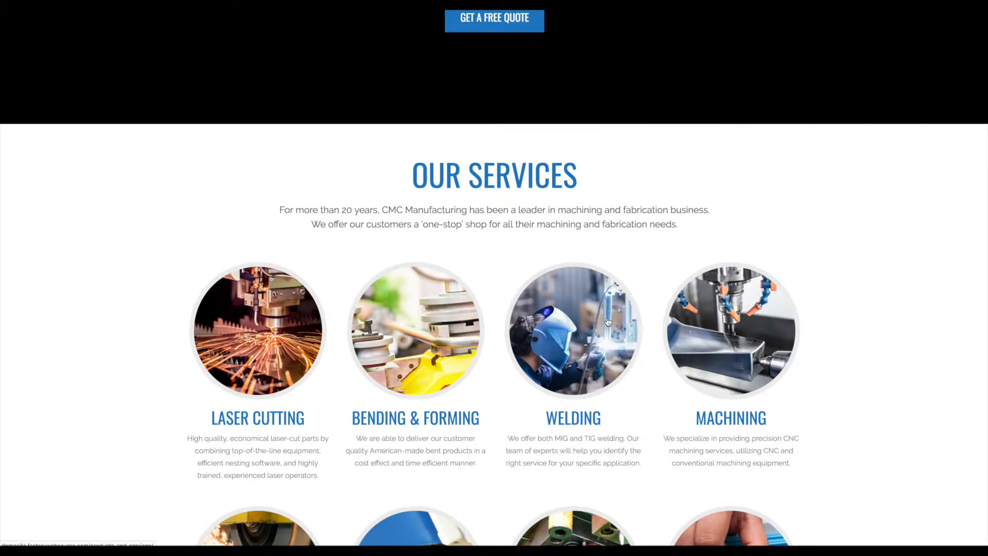
pyautogui.scroll(-3, 607, 321)
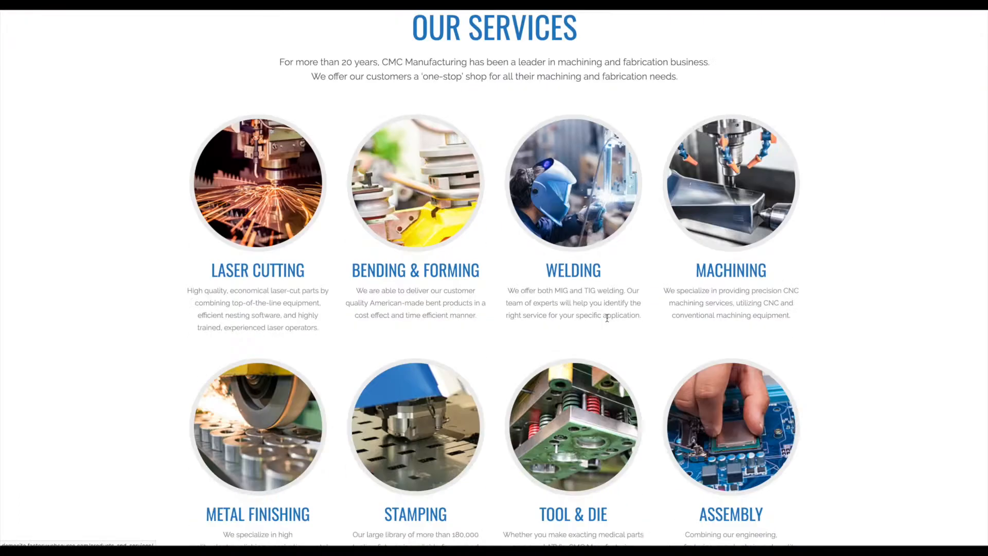
pyautogui.scroll(-5, 607, 322)
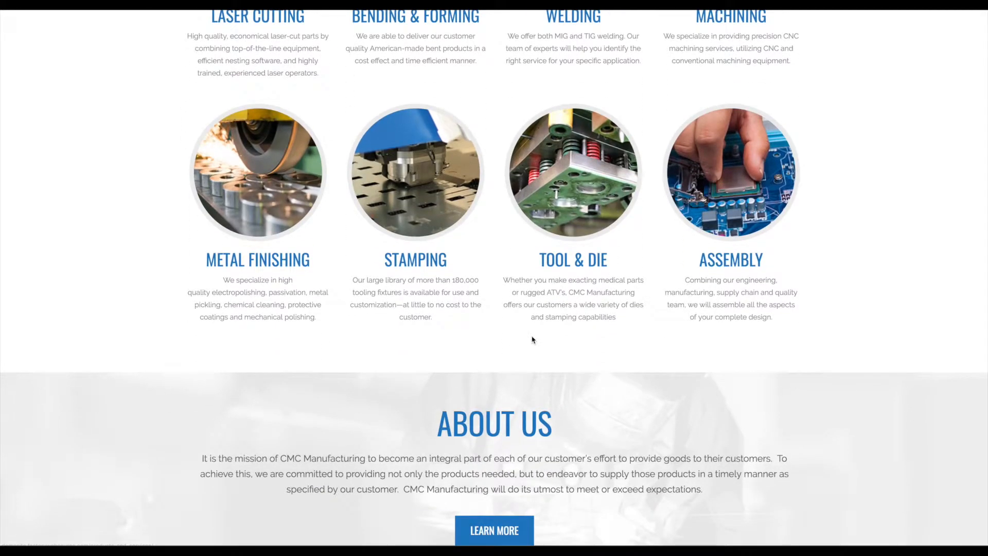
pyautogui.scroll(-2, 532, 338)
pyautogui.scroll(-6, 532, 335)
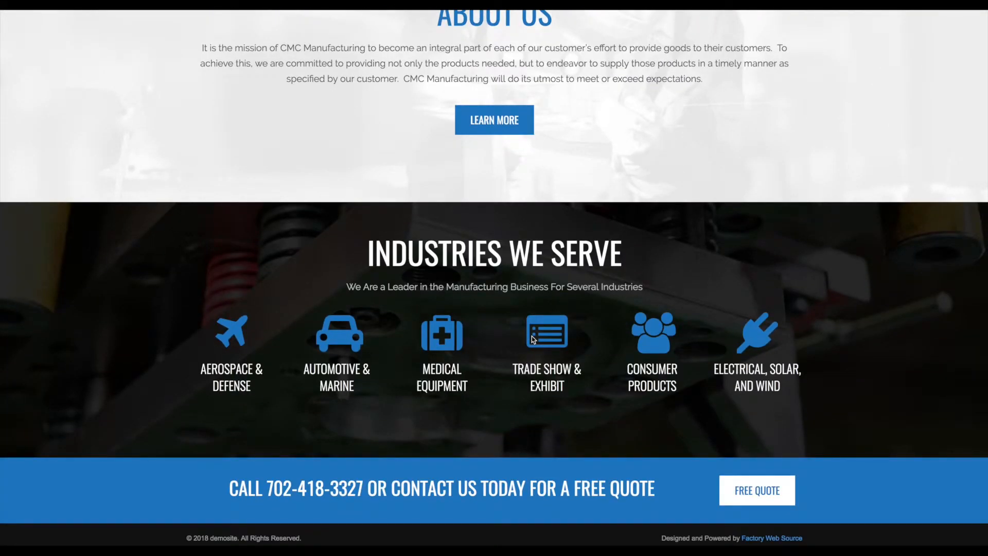
pyautogui.scroll(11, 525, 311)
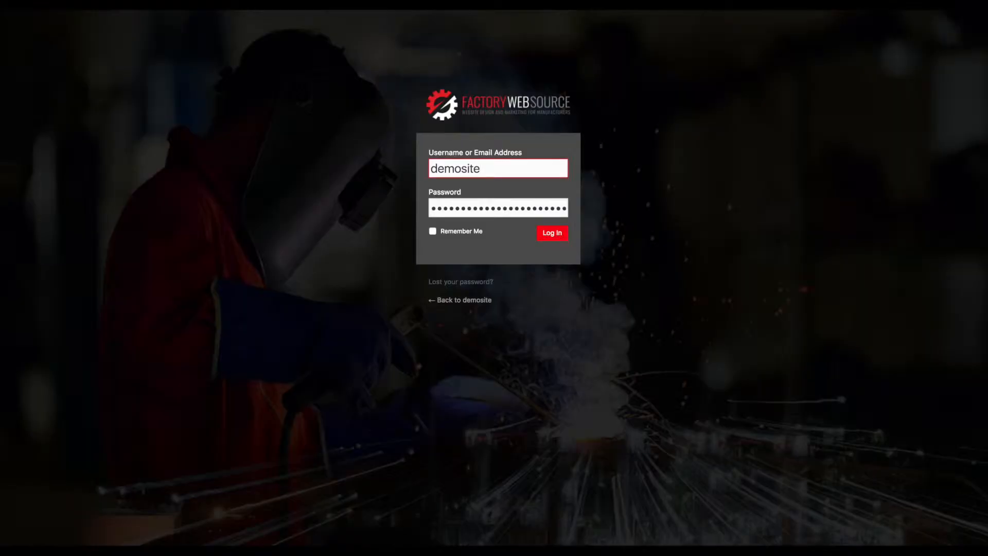
# Log in to the demo site's admin area with the filled-in credentials and open the Home page for editing
pyautogui.click(549, 235)
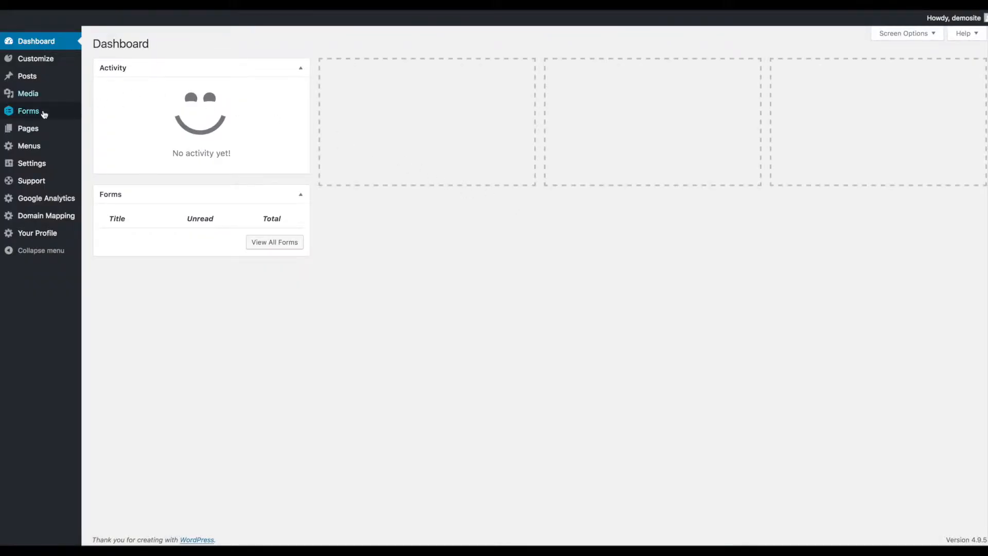
pyautogui.click(34, 133)
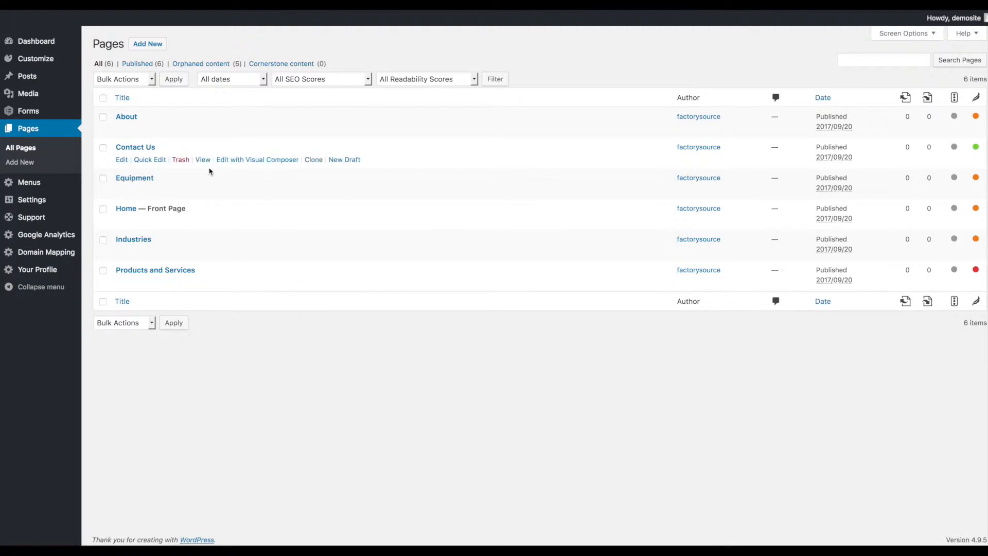
pyautogui.click(125, 208)
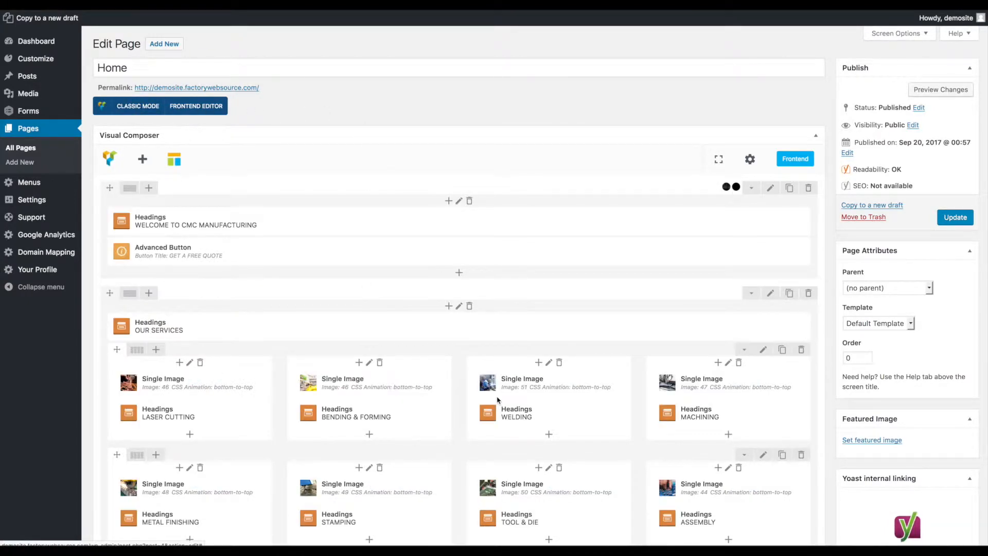
# Compare the Home page's builder layout with the live page and inspect the welcome row's background and design settings
pyautogui.scroll(-3, 415, 355)
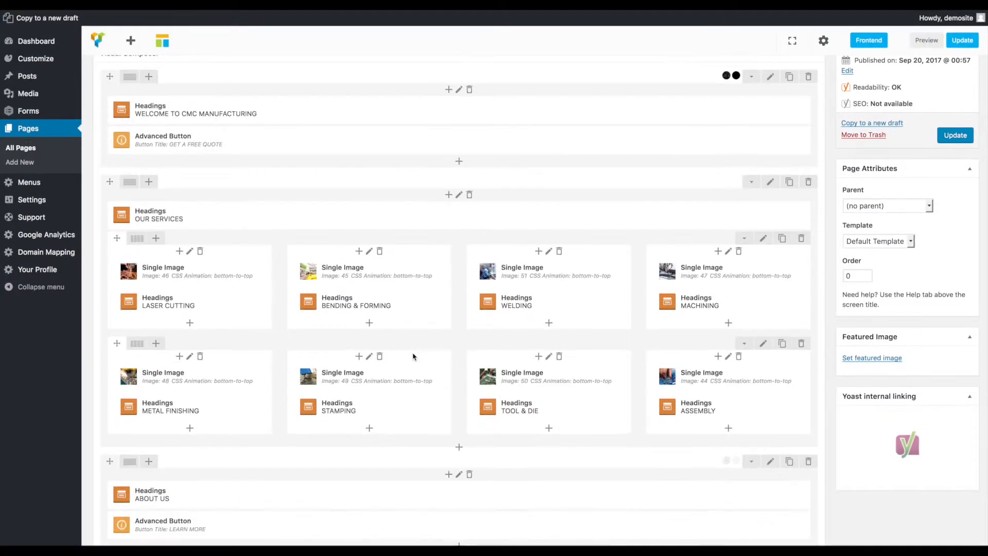
pyautogui.scroll(3, 412, 338)
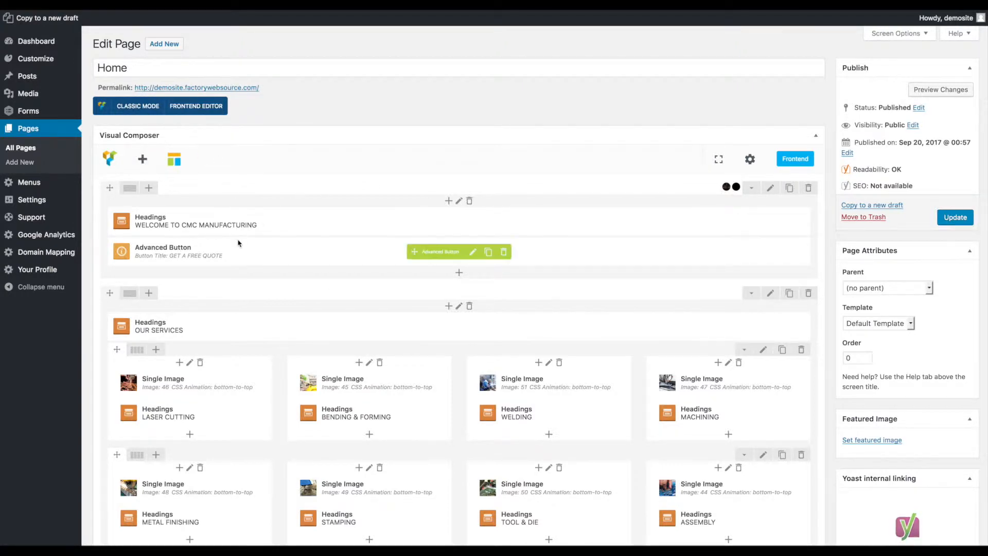
pyautogui.scroll(-1, 101, 172)
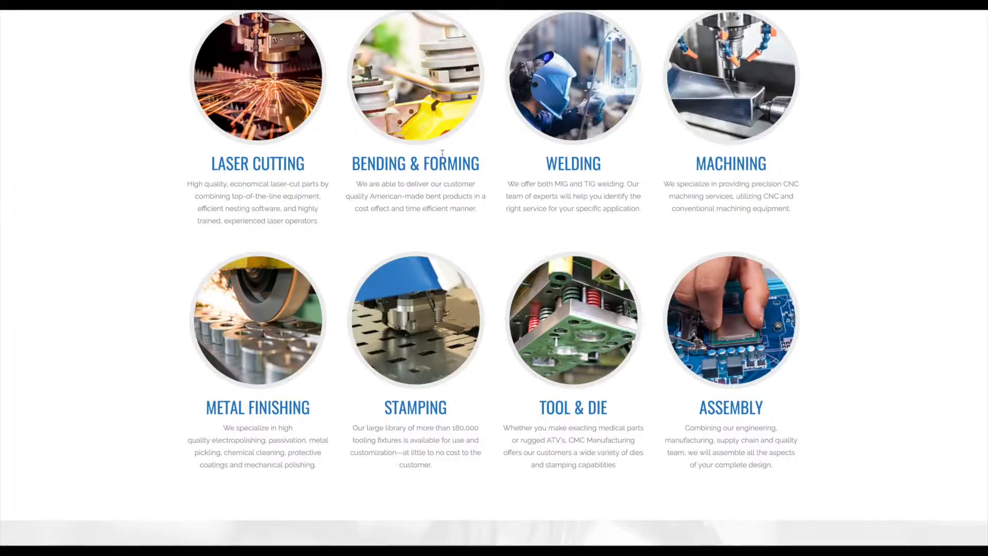
pyautogui.scroll(10, 471, 185)
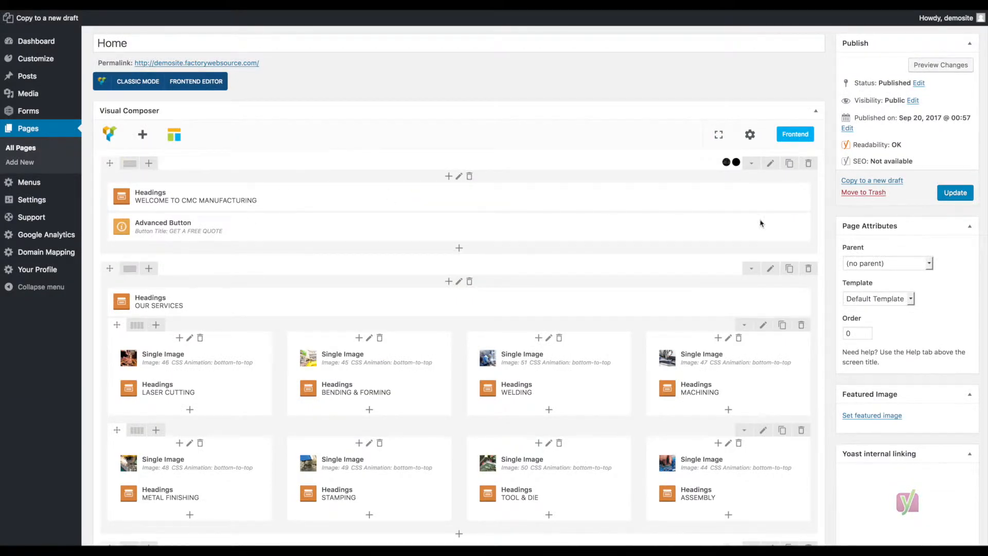
pyautogui.click(771, 165)
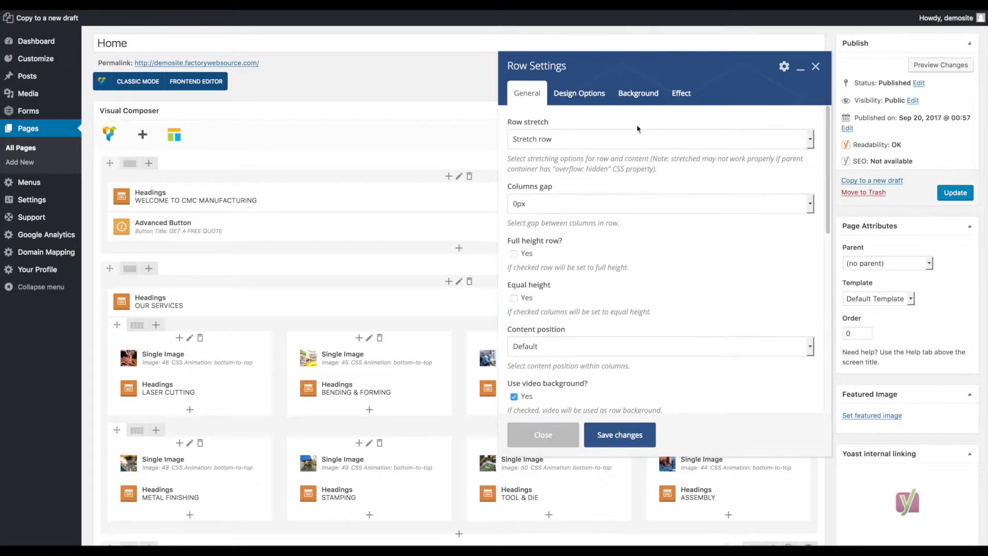
pyautogui.click(636, 99)
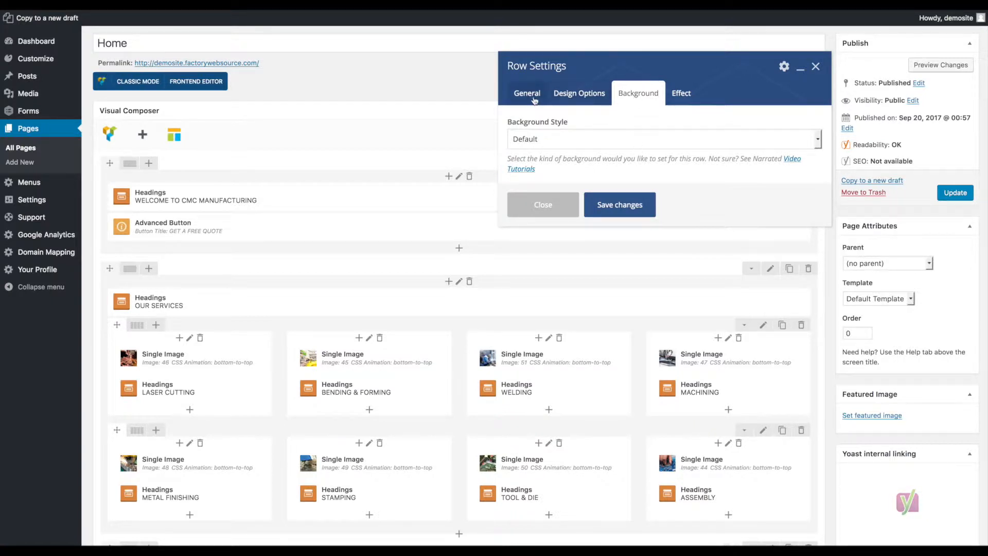
pyautogui.click(597, 98)
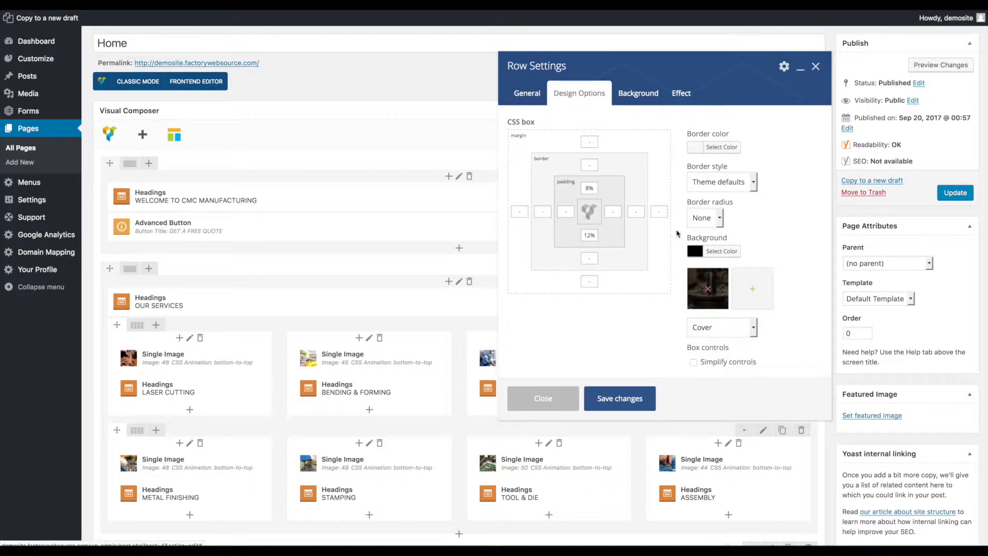
# Turn off the video background in the general settings of the welcome row
pyautogui.click(520, 97)
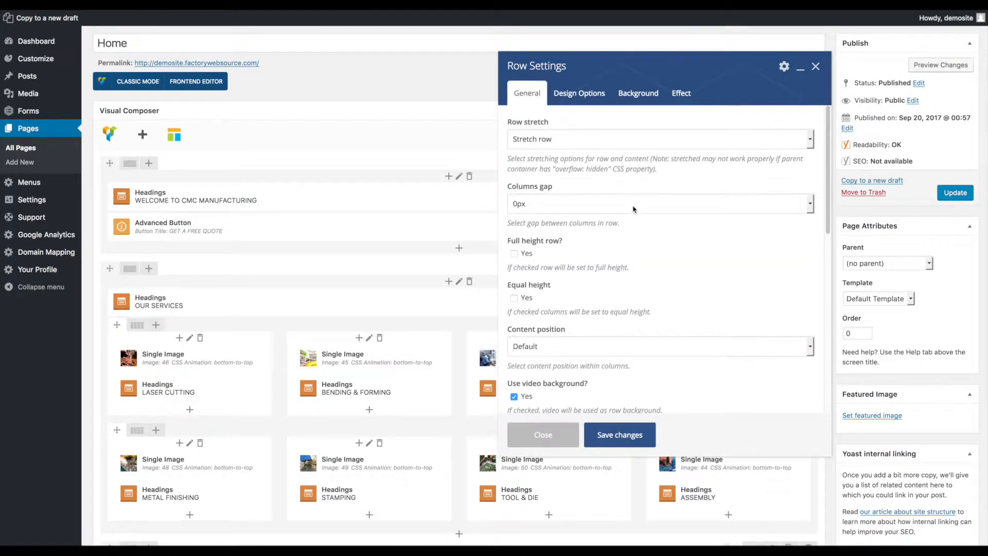
pyautogui.scroll(-3, 633, 208)
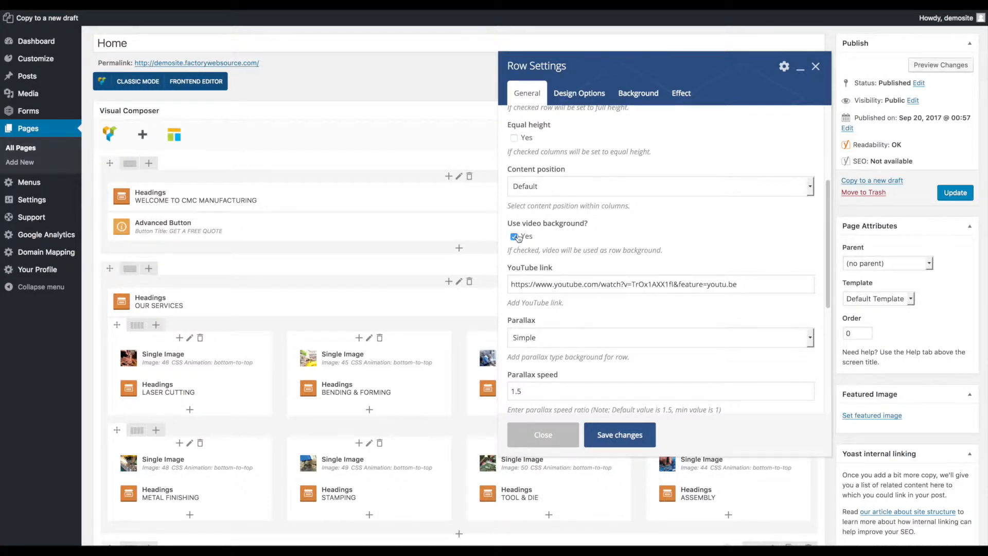
pyautogui.moveTo(739, 288); pyautogui.dragTo(477, 284)
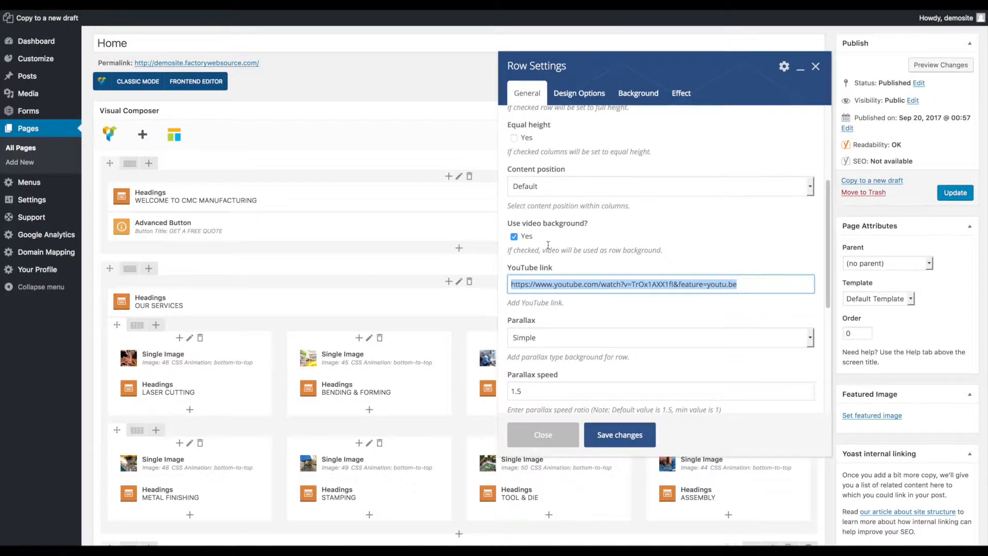
pyautogui.click(513, 238)
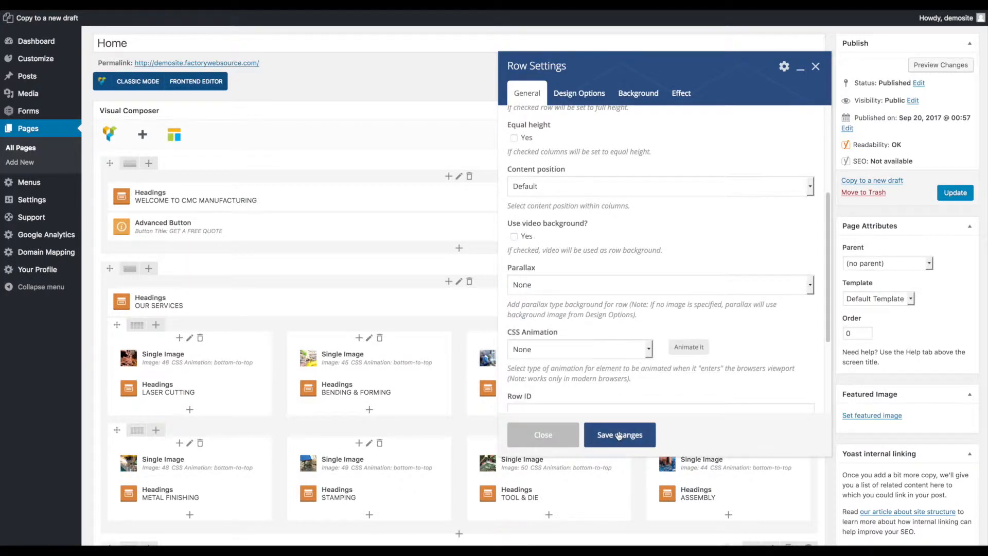
# Try other library images as the welcome row's background, set Home-Hero-BG.jpg again, and close the row settings without saving
pyautogui.click(574, 100)
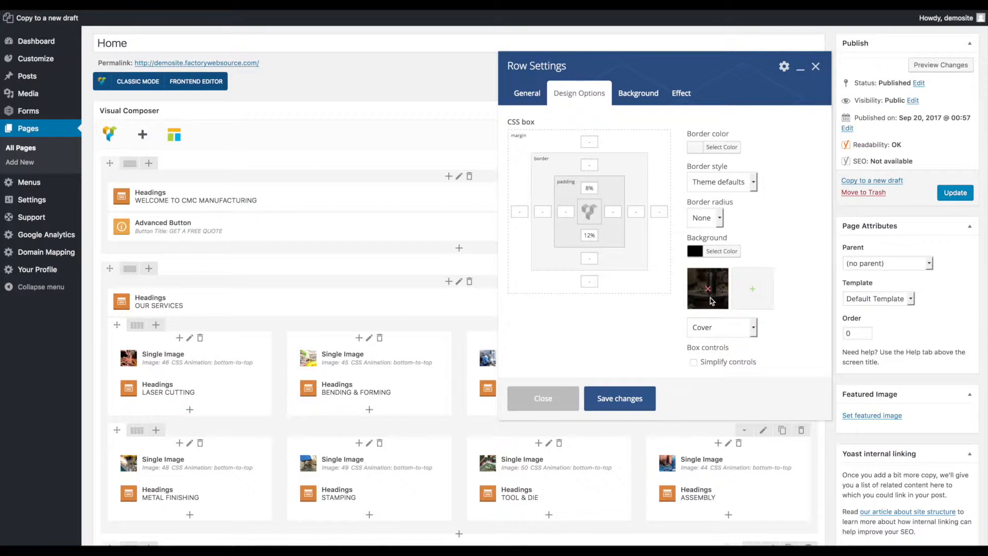
pyautogui.click(752, 293)
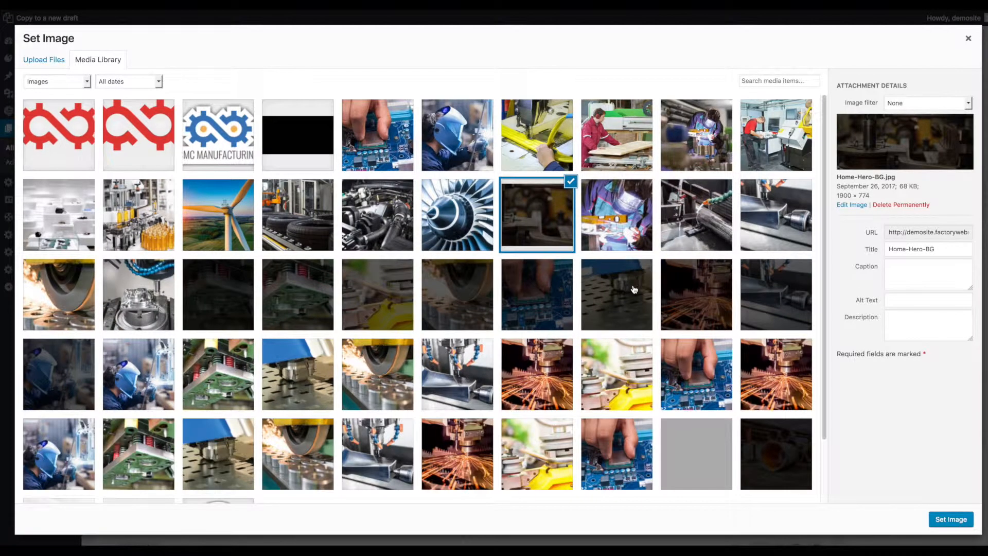
pyautogui.click(621, 197)
pyautogui.click(673, 206)
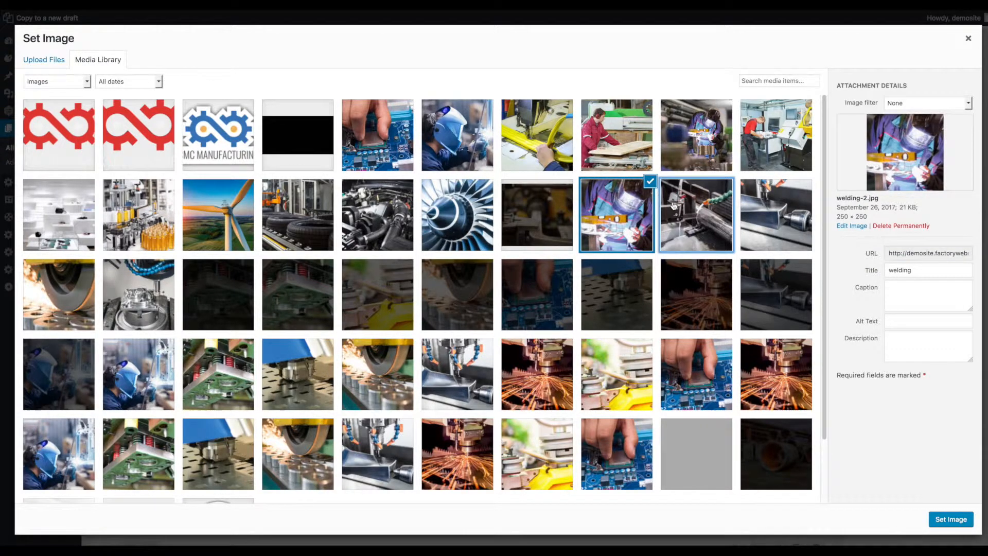
pyautogui.click(742, 209)
pyautogui.click(567, 206)
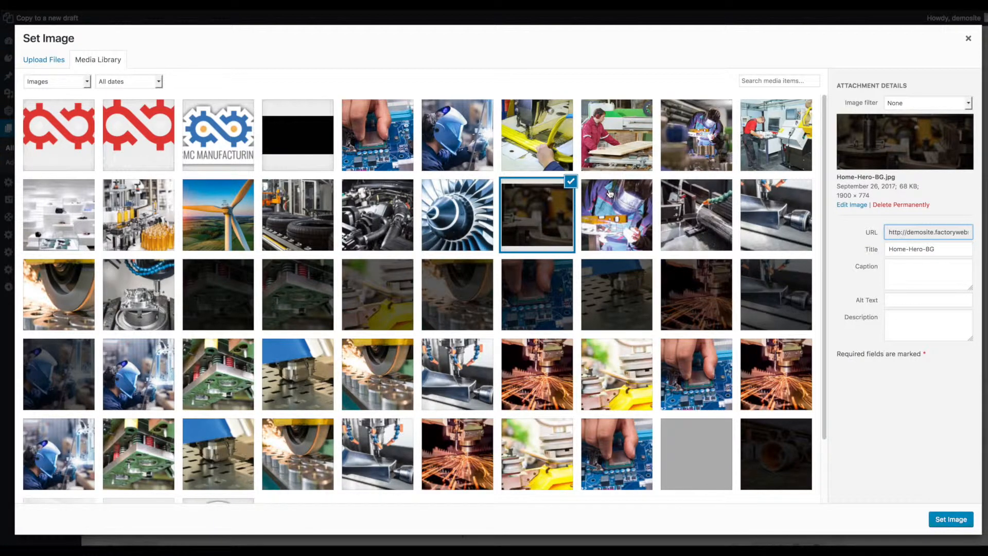
pyautogui.click(958, 521)
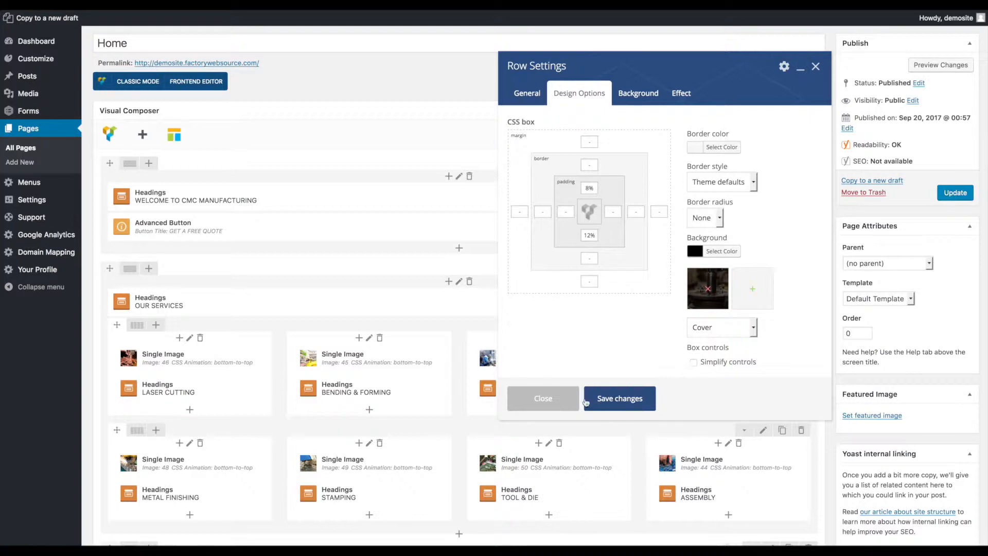
pyautogui.click(535, 400)
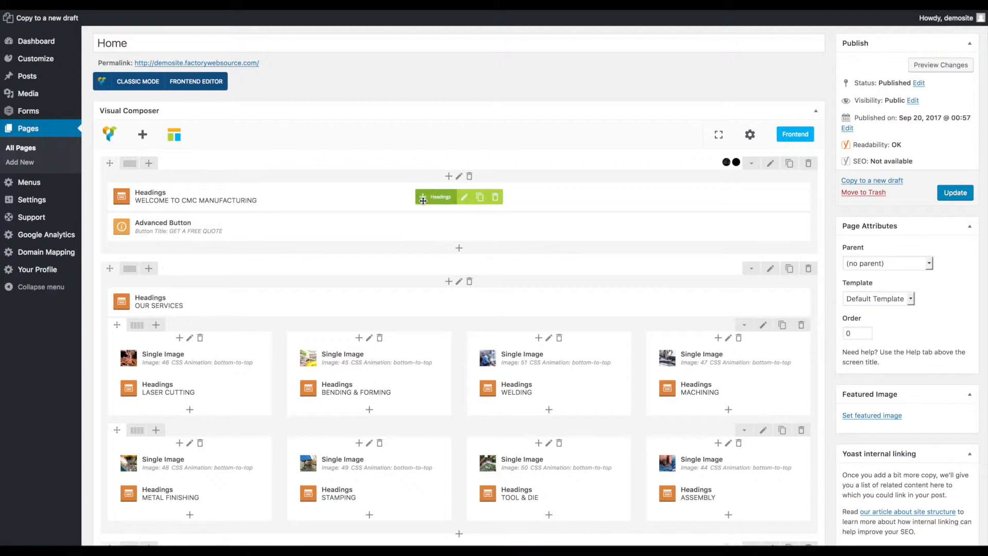
# Open the welcome heading's settings and compare its title and sub heading text with the live page
pyautogui.click(465, 200)
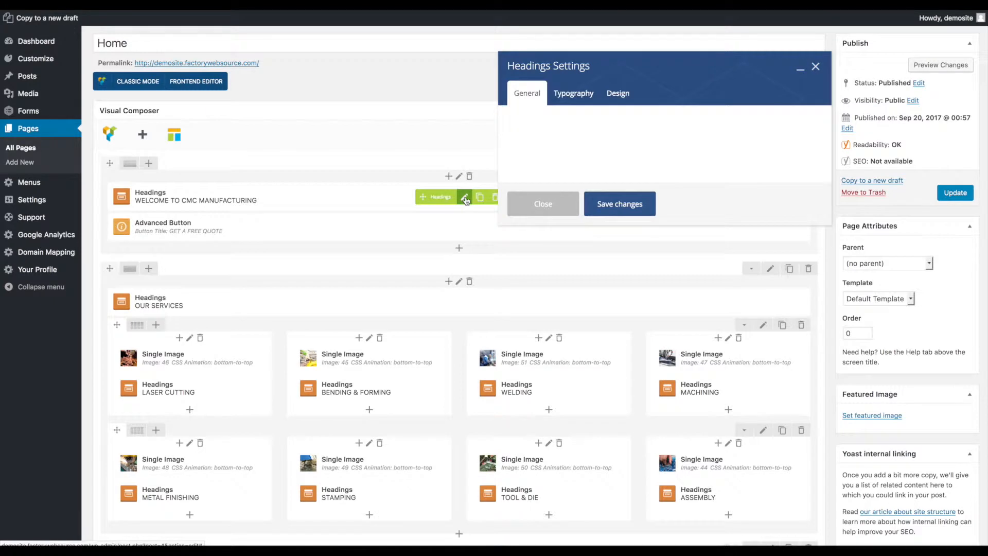
pyautogui.click(618, 139)
pyautogui.moveTo(618, 139); pyautogui.dragTo(496, 134)
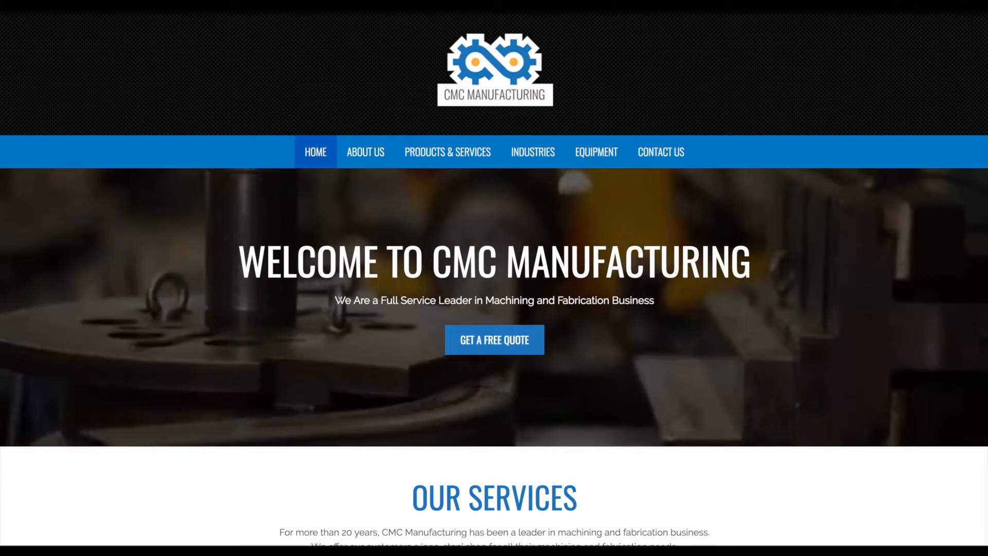
pyautogui.moveTo(335, 300); pyautogui.dragTo(665, 303)
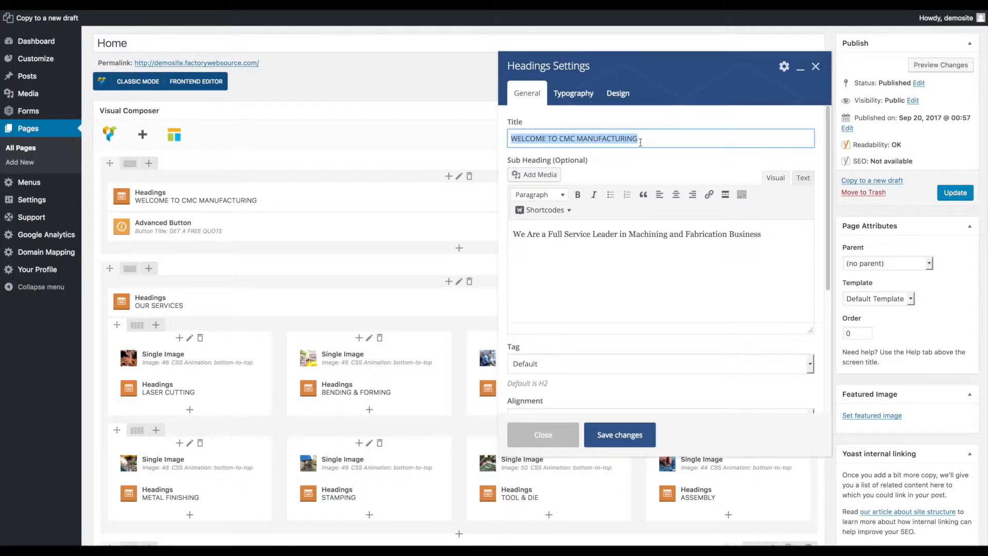
# Review the welcome heading's typography options for heading and sub heading, check its margins, and close the settings without saving
pyautogui.click(572, 94)
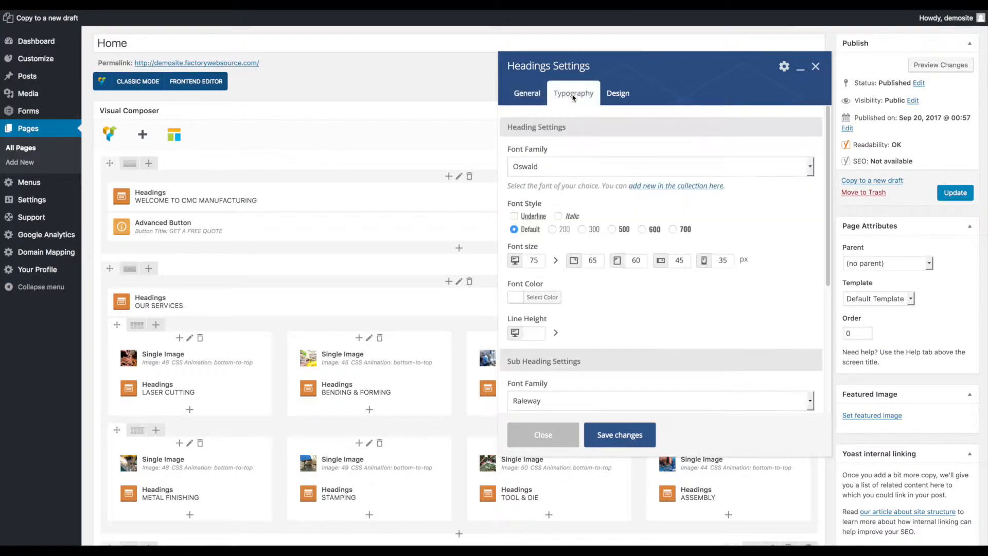
pyautogui.click(591, 168)
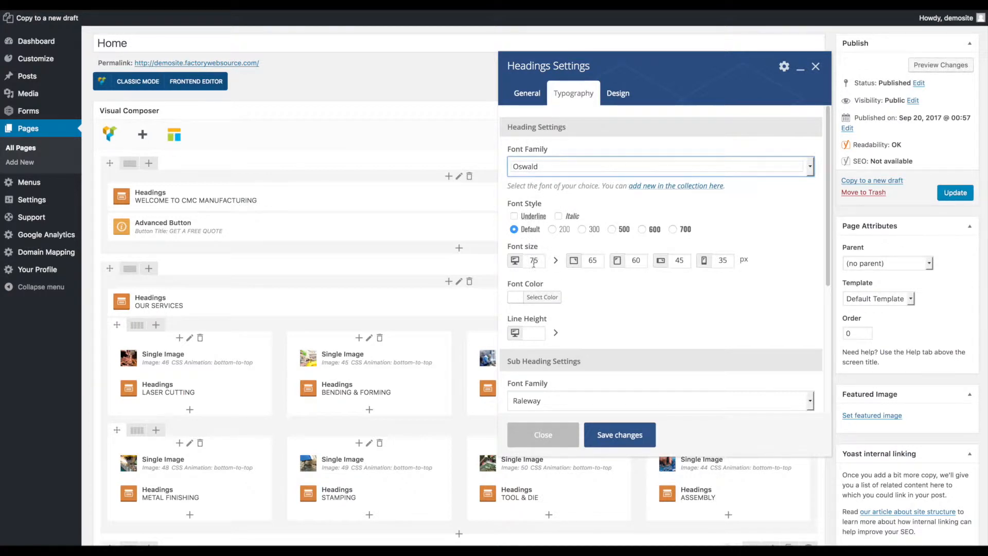
pyautogui.scroll(-1, 562, 280)
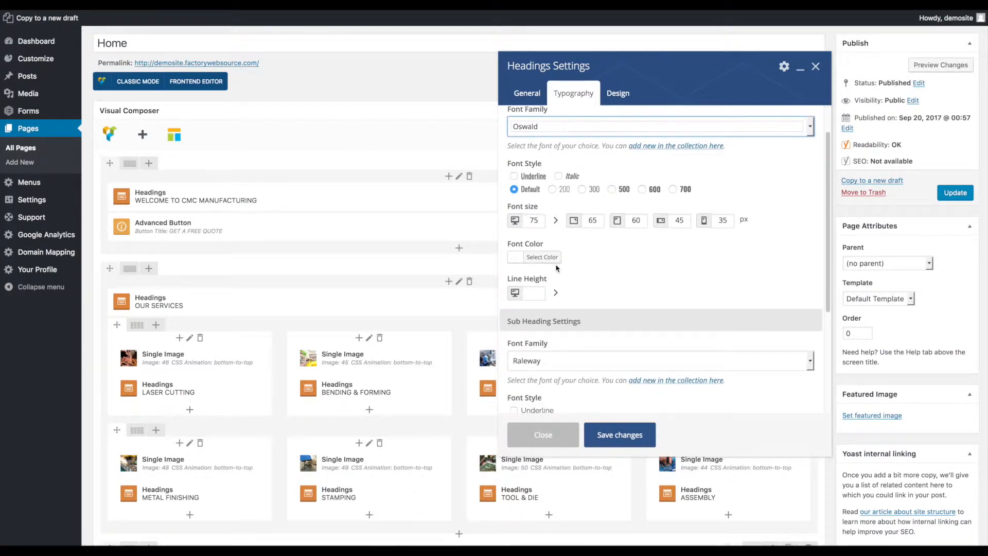
pyautogui.scroll(1, 556, 247)
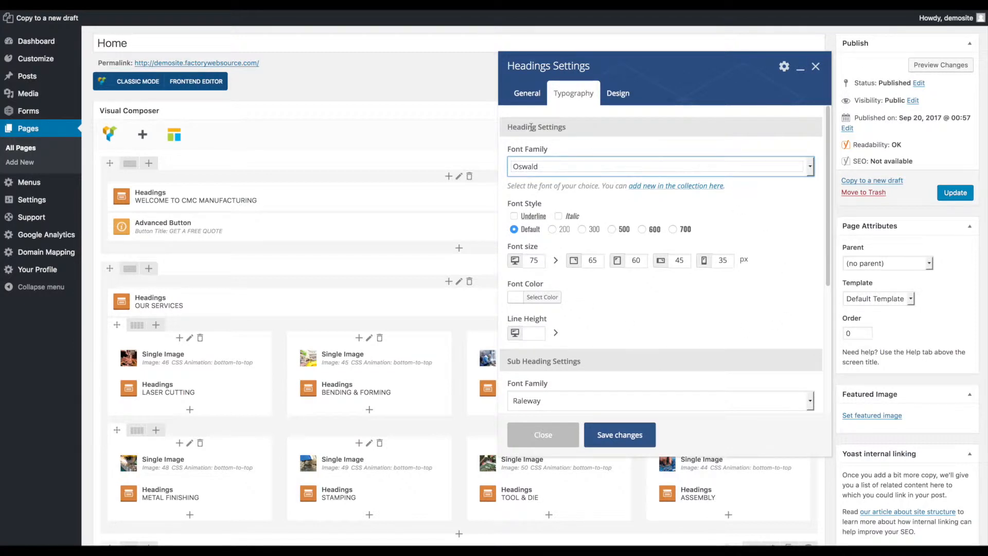
pyautogui.scroll(-3, 640, 288)
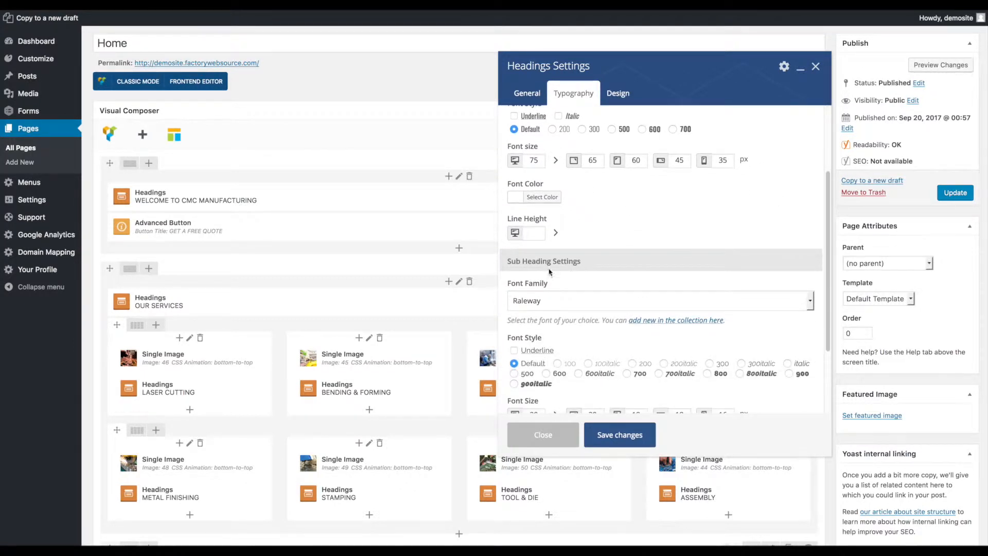
pyautogui.scroll(-2, 581, 247)
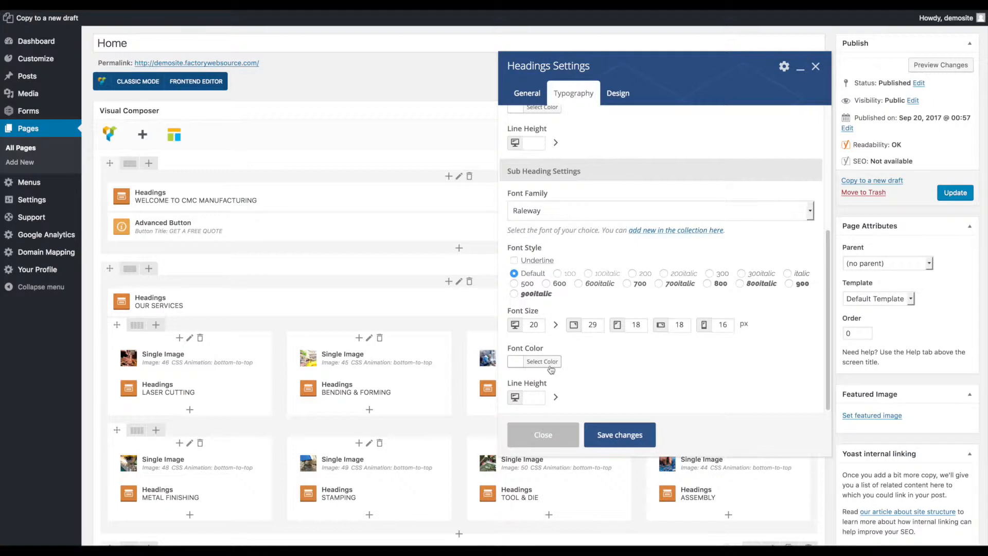
pyautogui.click(617, 94)
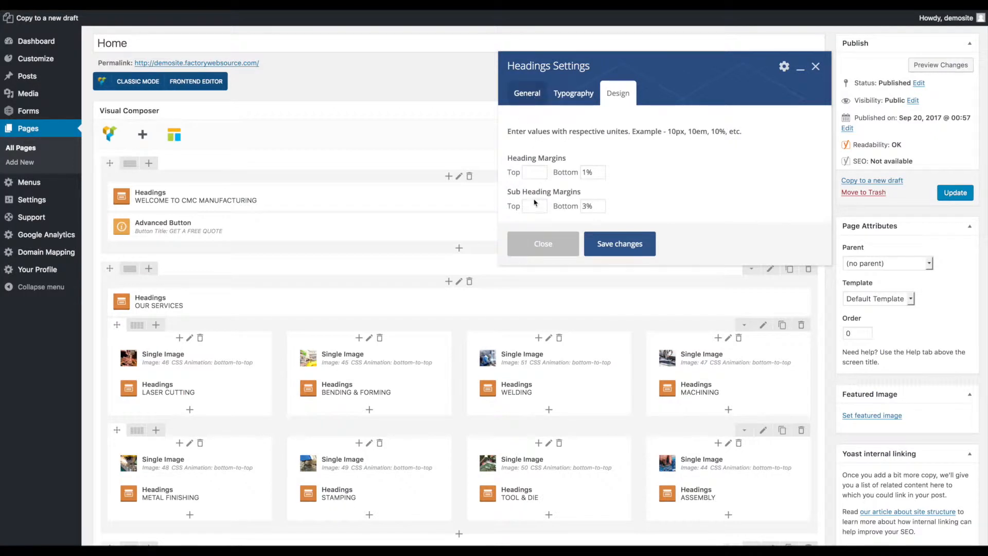
pyautogui.click(541, 243)
# Review the GET A FREE QUOTE button's settings from title and colors through background, styling, shadow, typography and tooltip, and close them without saving
pyautogui.moveTo(246, 230)
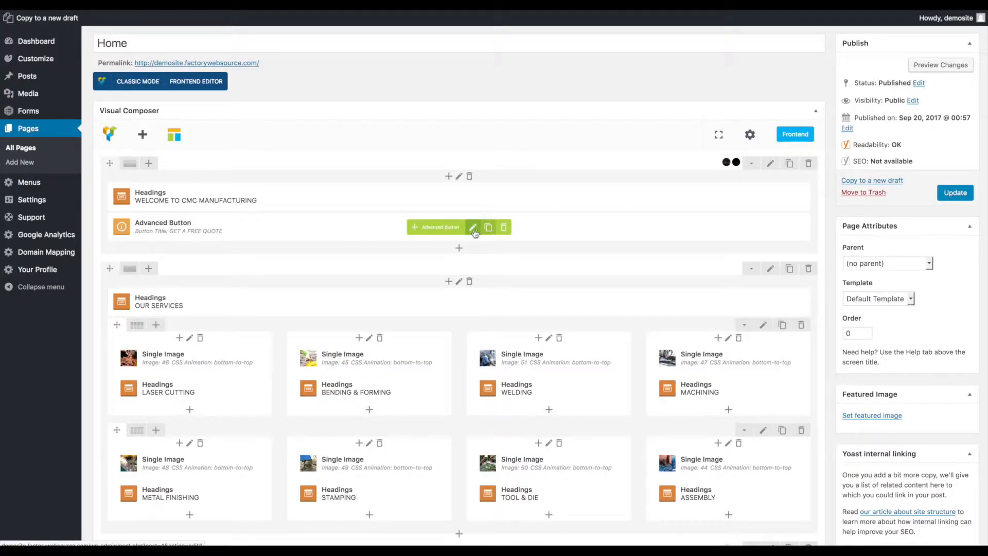
pyautogui.click(473, 228)
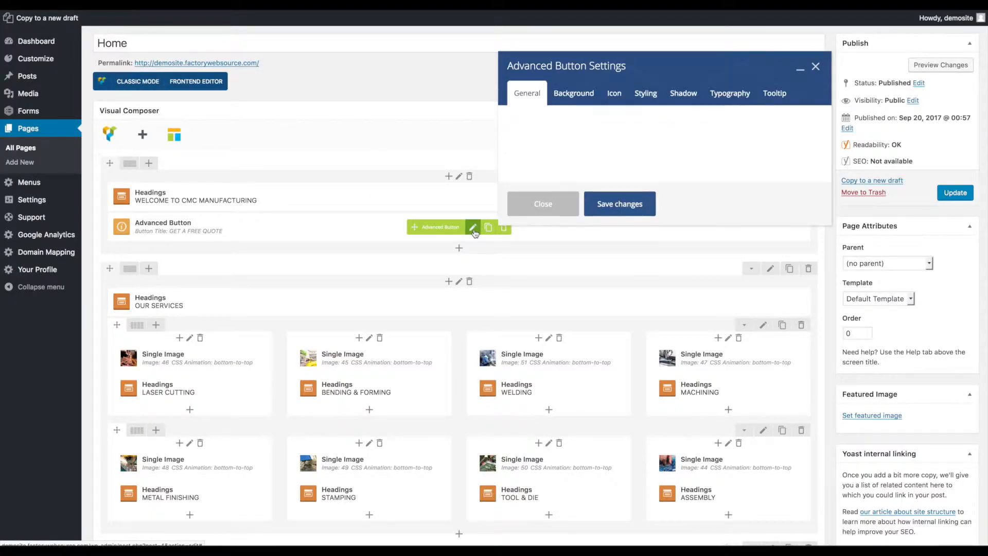
pyautogui.moveTo(581, 137); pyautogui.dragTo(509, 137)
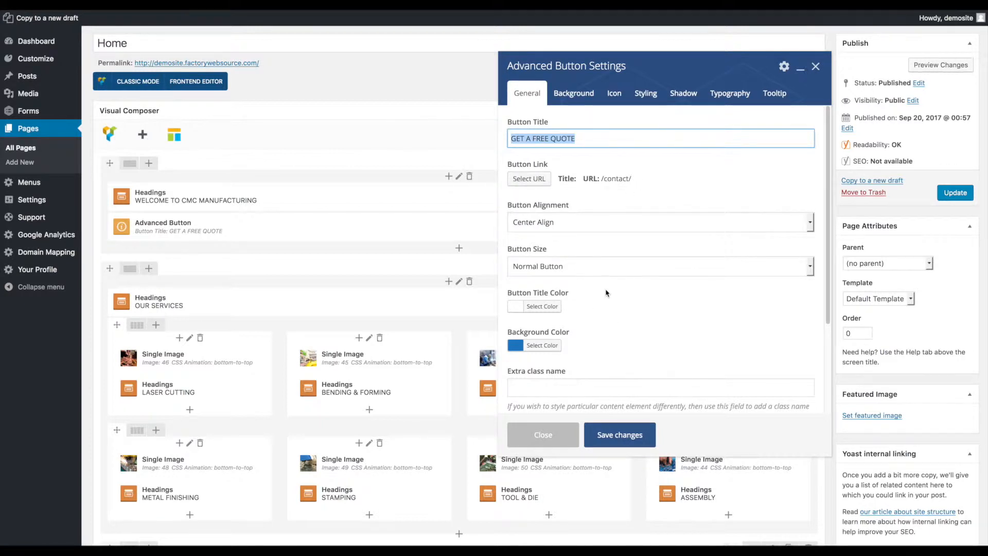
pyautogui.scroll(-2, 606, 292)
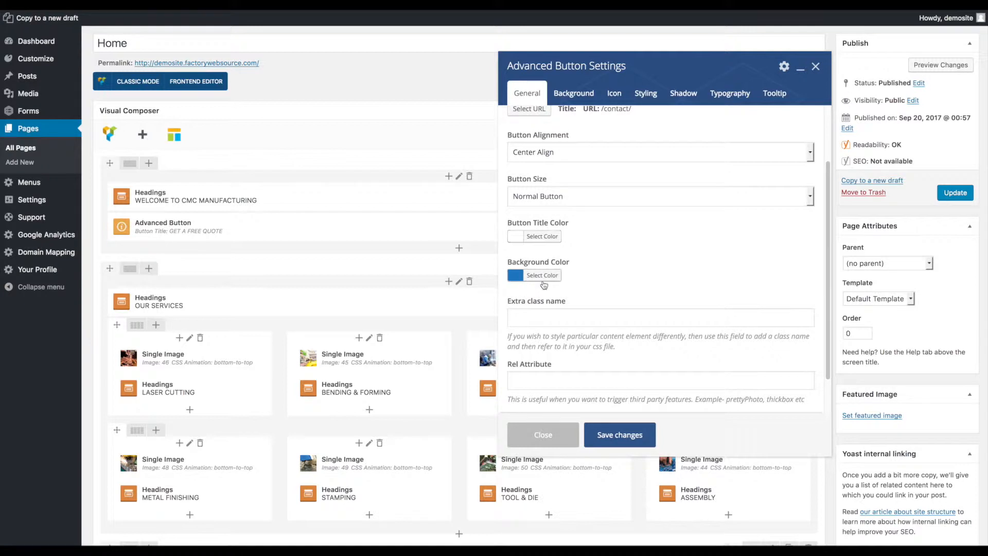
pyautogui.click(576, 95)
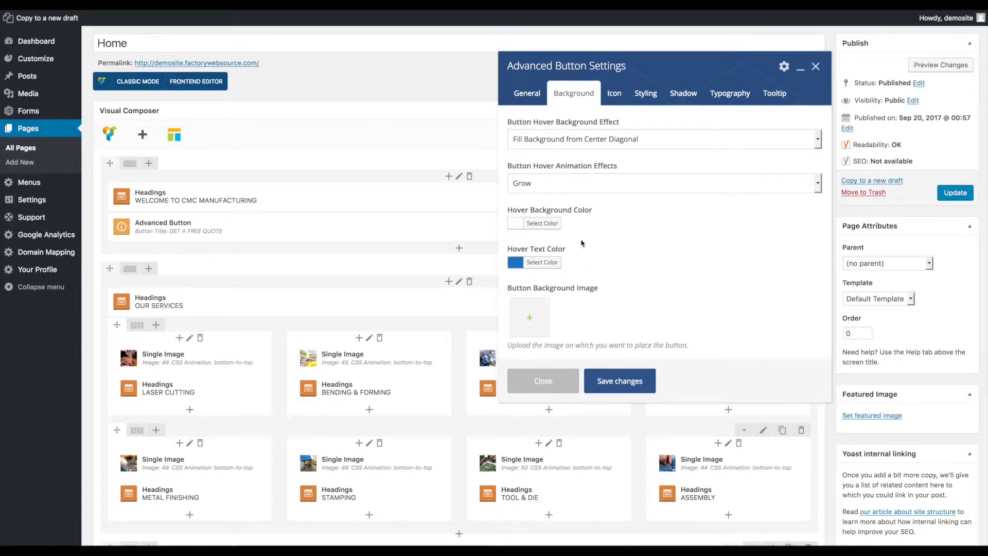
pyautogui.click(621, 98)
pyautogui.click(652, 99)
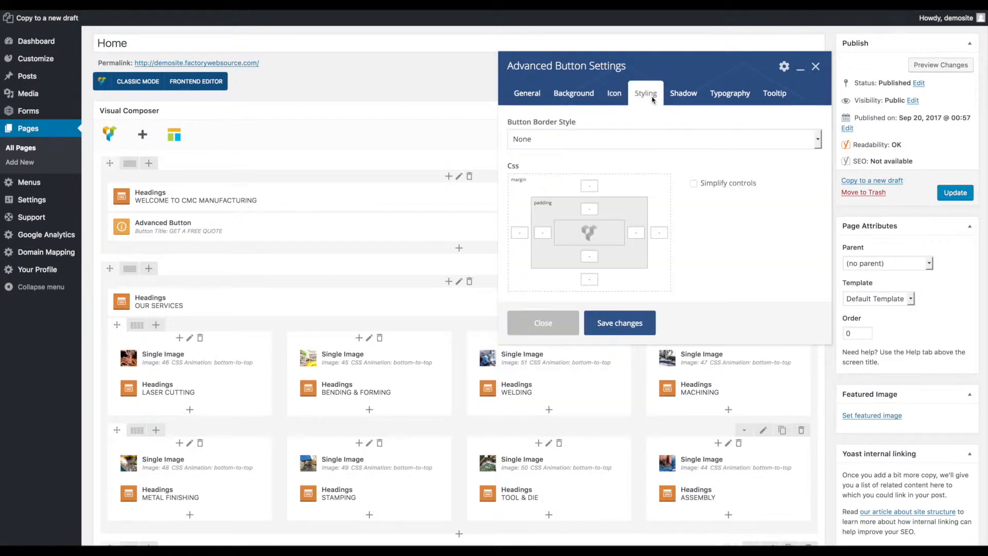
pyautogui.click(688, 95)
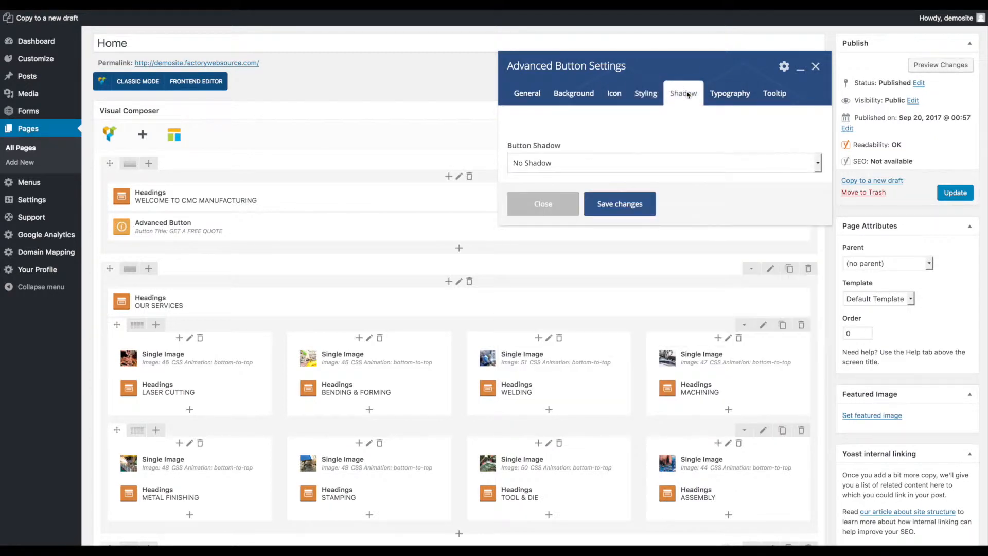
pyautogui.click(734, 92)
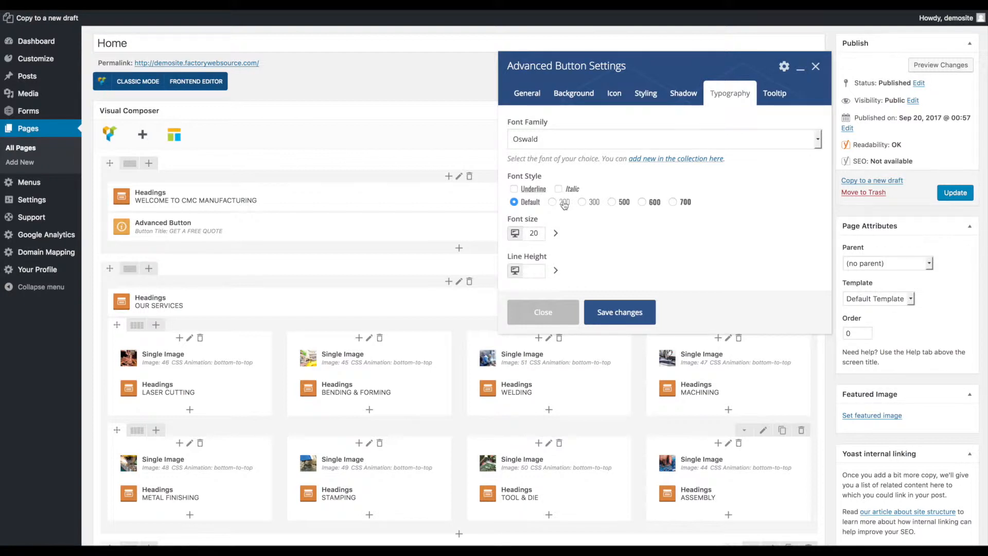
pyautogui.click(778, 93)
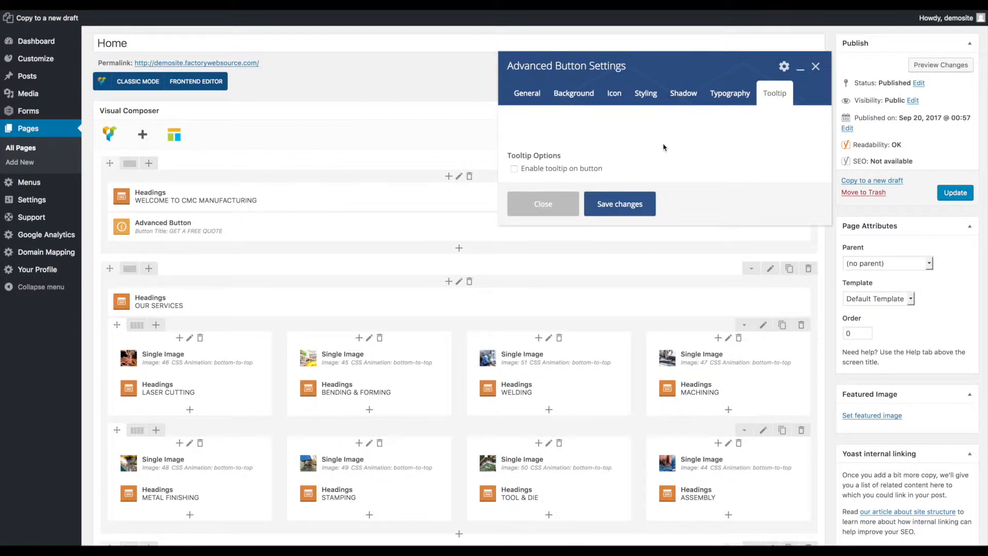
pyautogui.click(542, 207)
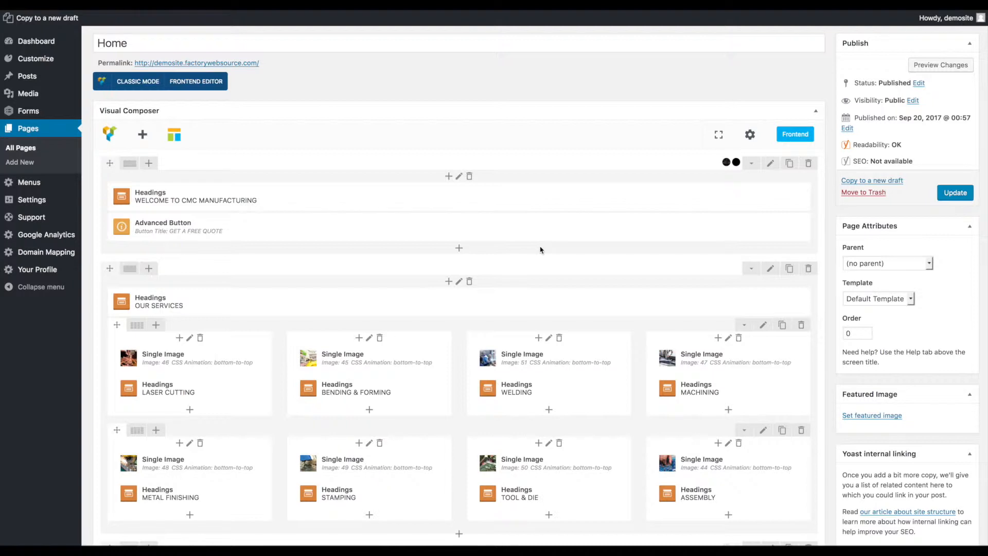
# Look through the elements that can be added beneath the welcome row's button and close the list without adding any
pyautogui.click(459, 250)
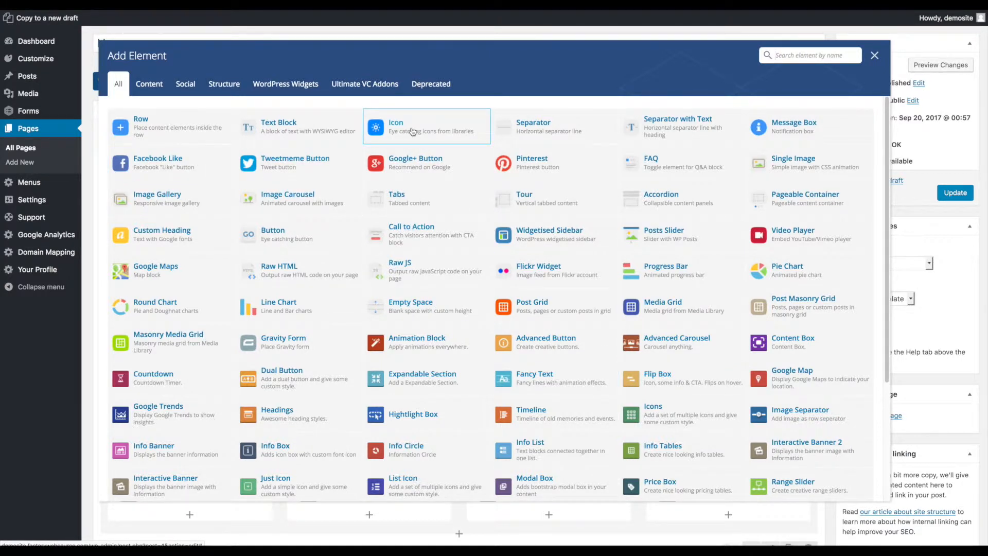
pyautogui.click(874, 56)
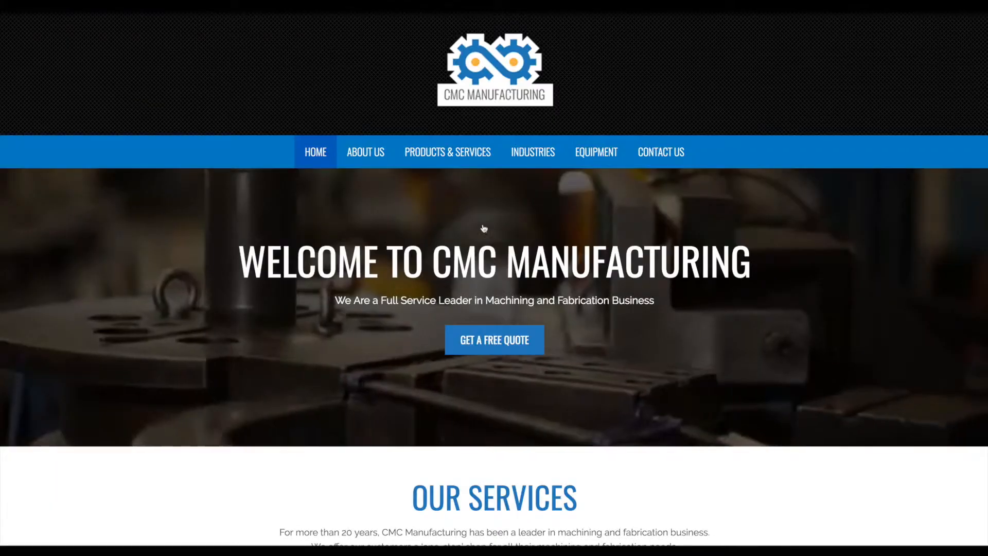
# Examine the Our Services section on the live page, including its service images, headings and descriptions
pyautogui.scroll(-7, 682, 362)
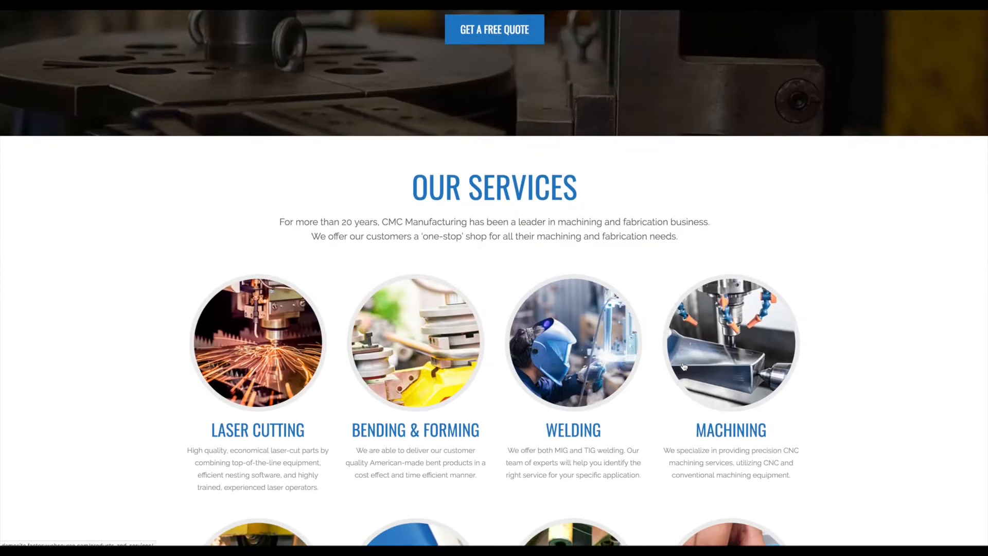
pyautogui.scroll(-2, 621, 248)
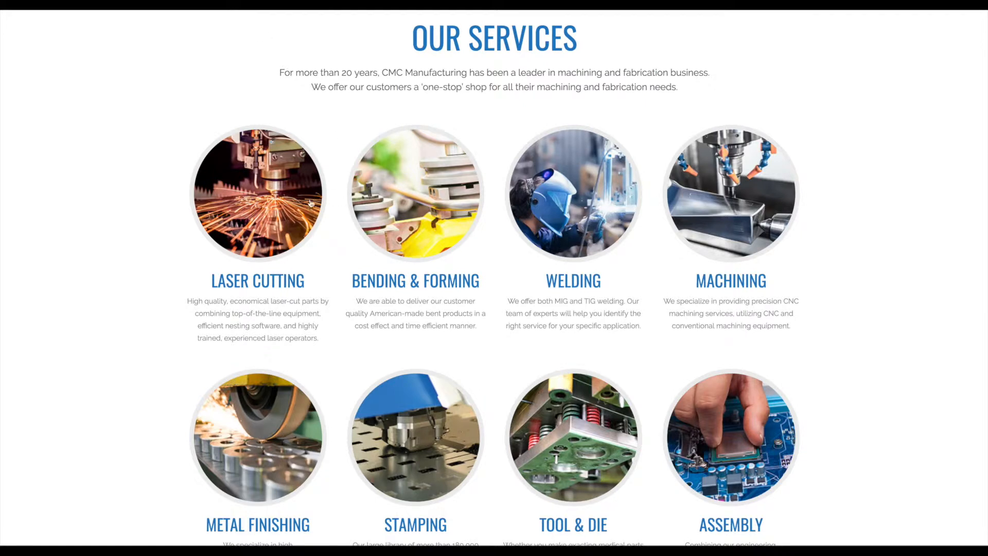
pyautogui.doubleClick(354, 281)
pyautogui.click(397, 314)
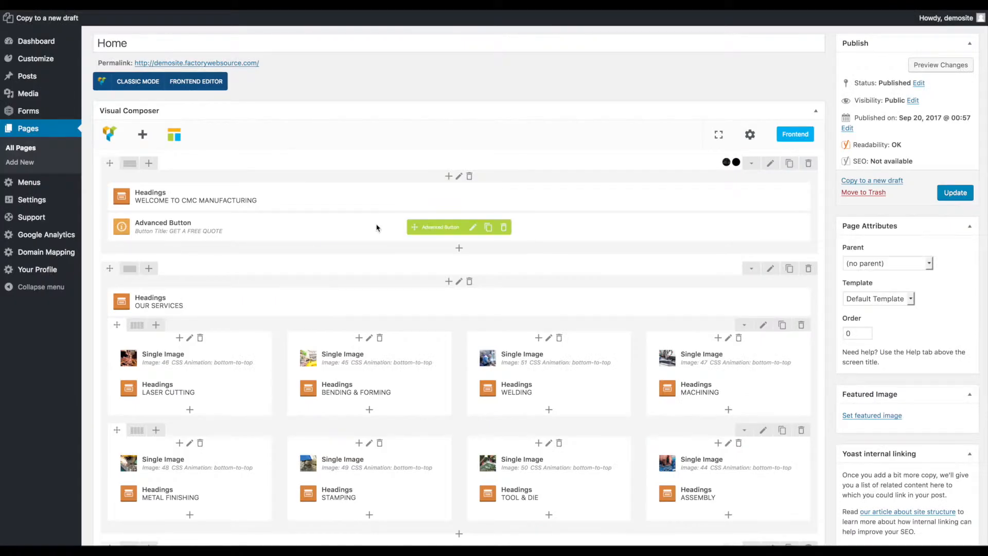
pyautogui.scroll(-1, 379, 228)
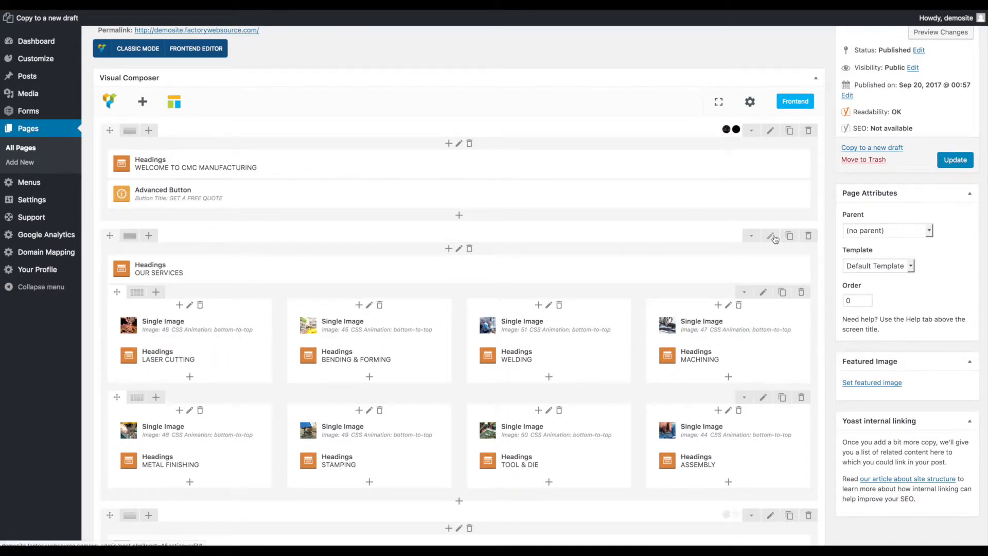
pyautogui.click(809, 236)
pyautogui.click(493, 226)
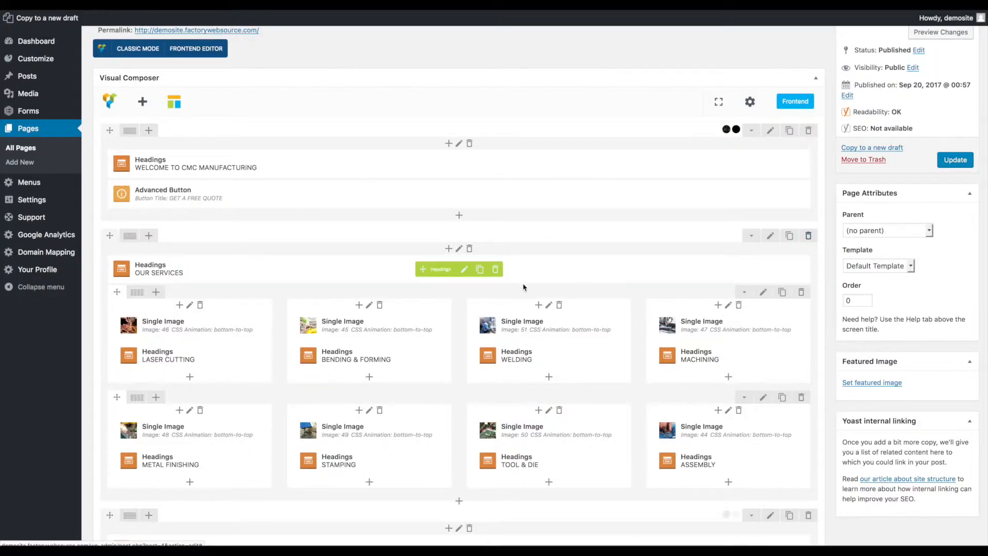
# Set the Our Services row's background color to black in its design options and save the row settings
pyautogui.click(770, 236)
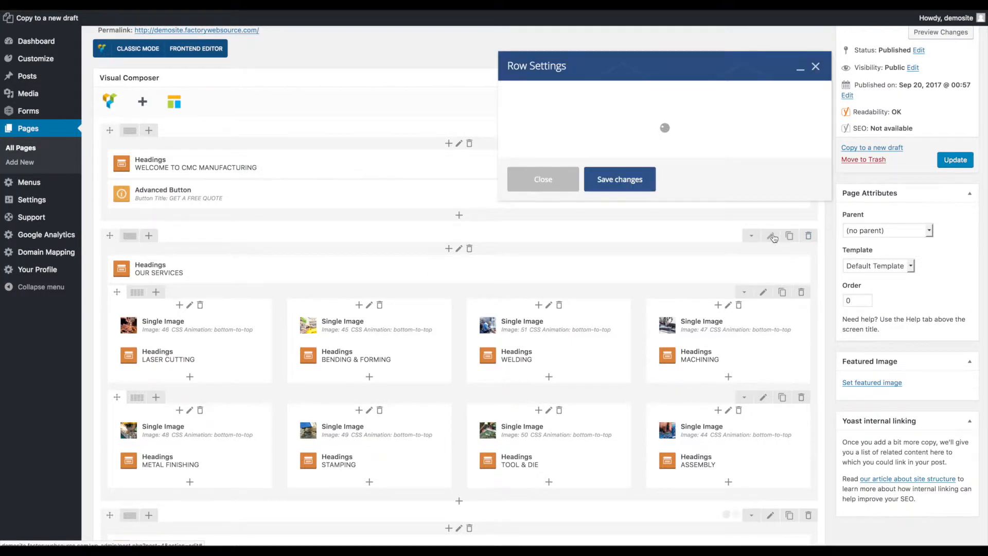
pyautogui.click(601, 97)
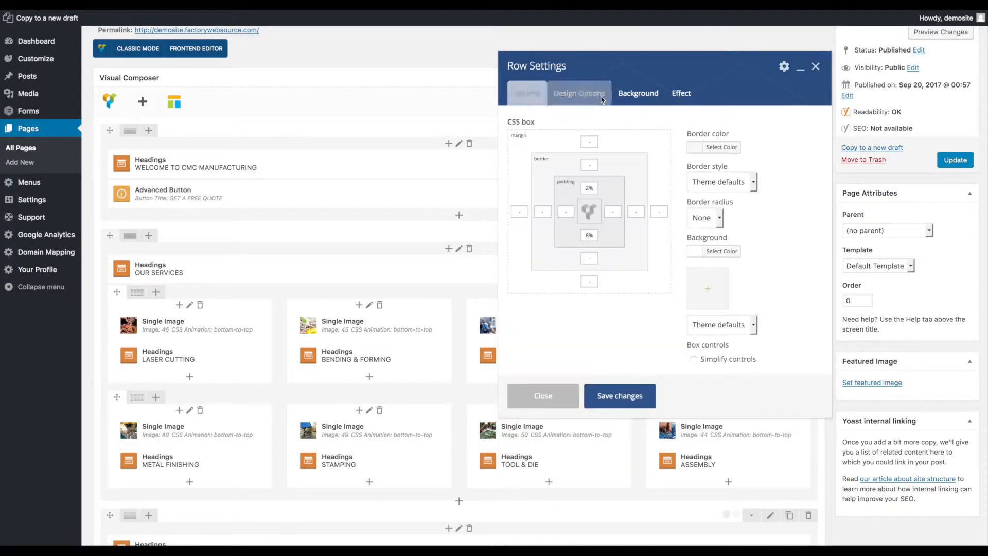
pyautogui.click(708, 289)
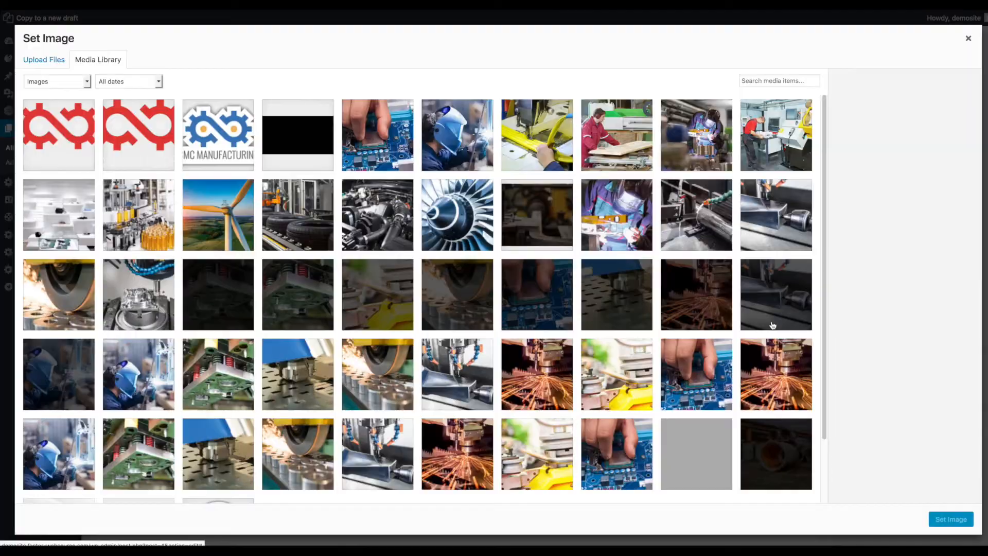
pyautogui.click(967, 38)
pyautogui.click(728, 253)
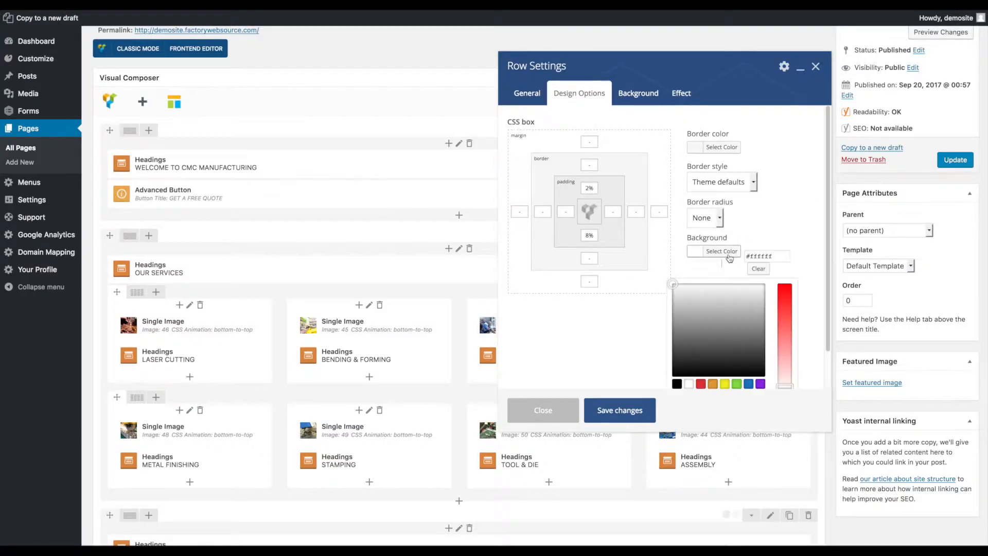
pyautogui.click(677, 385)
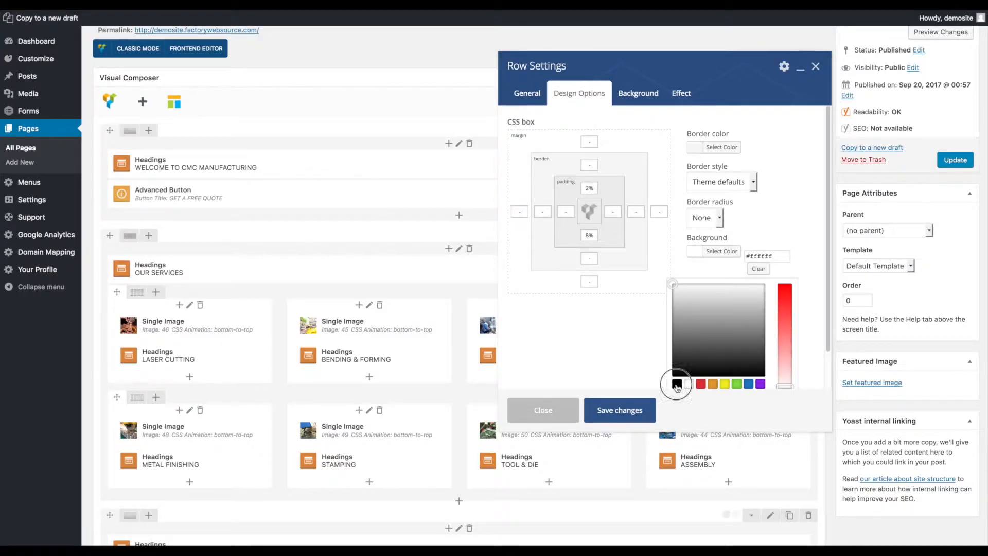
pyautogui.click(624, 415)
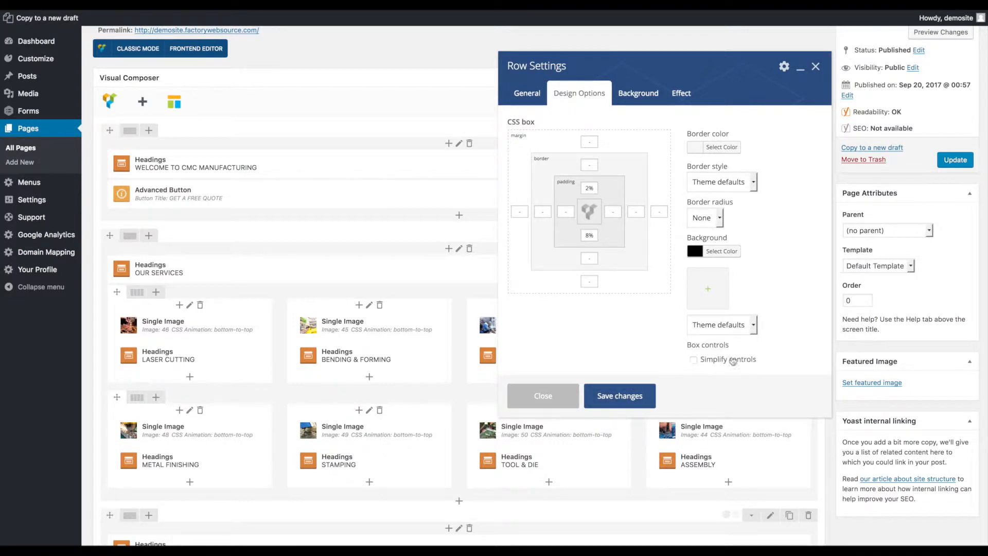
# Update the Home page and check the Our Services section on the live page
pyautogui.click(955, 160)
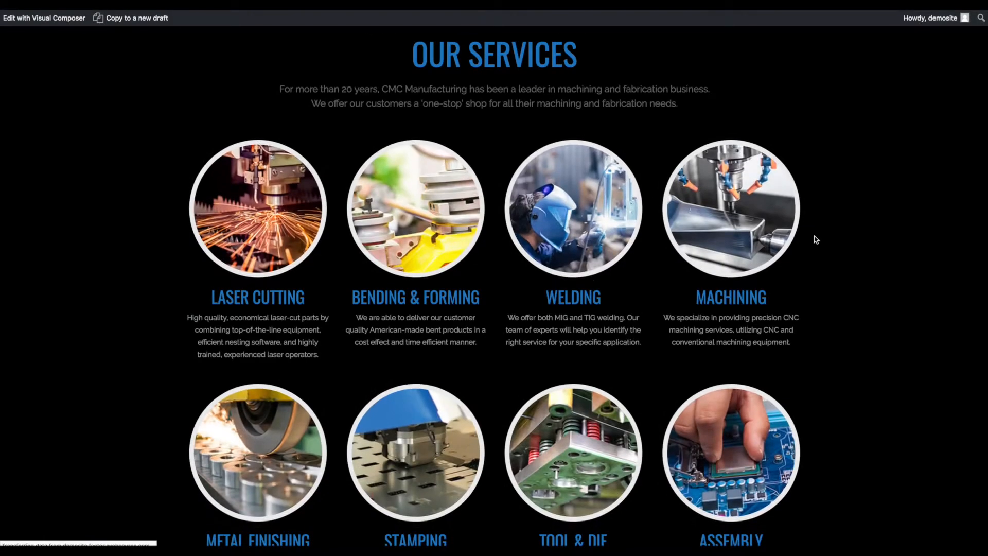
pyautogui.scroll(-5, 815, 239)
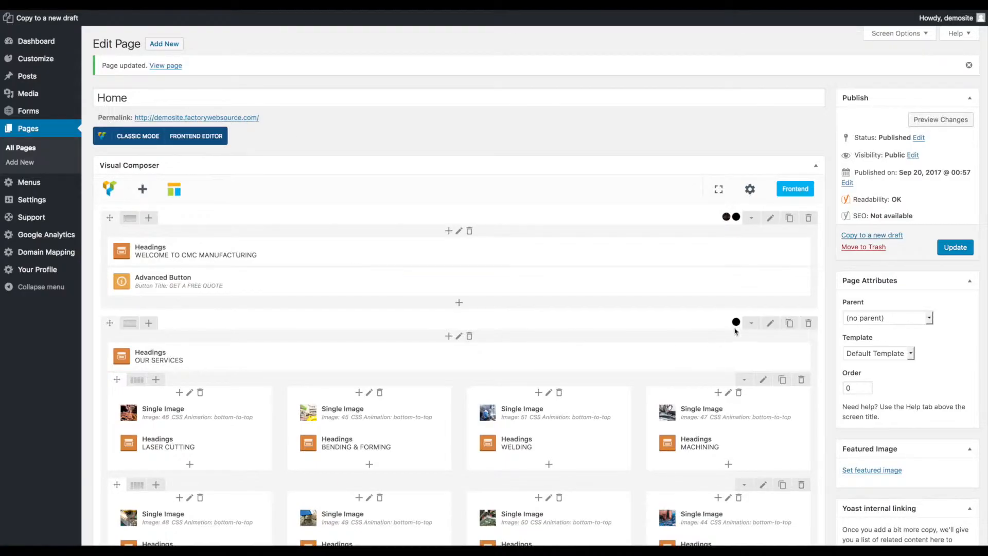
# Set the Our Services row's background color to white (#ffffff), save the row settings and update the Home page
pyautogui.click(771, 323)
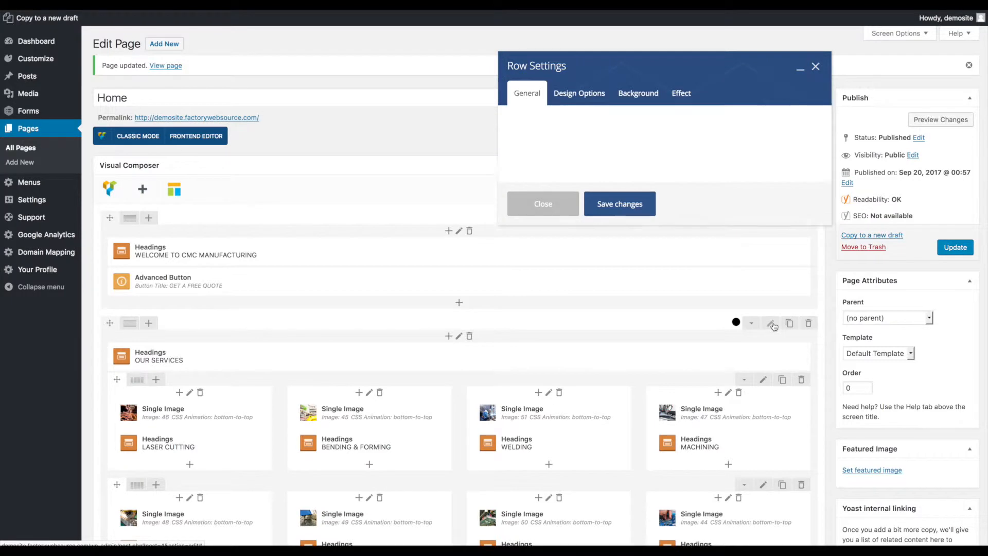
pyautogui.click(591, 101)
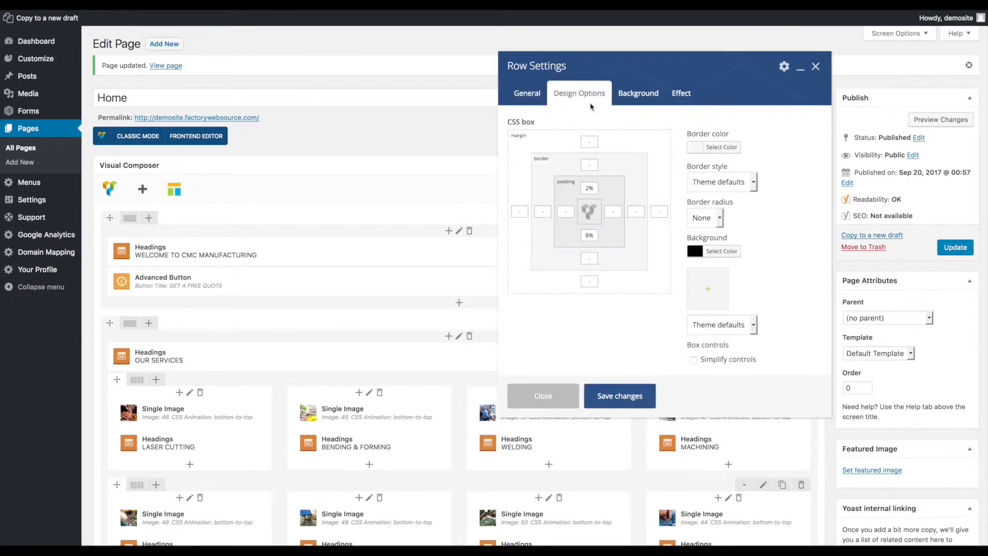
pyautogui.click(721, 251)
pyautogui.click(689, 384)
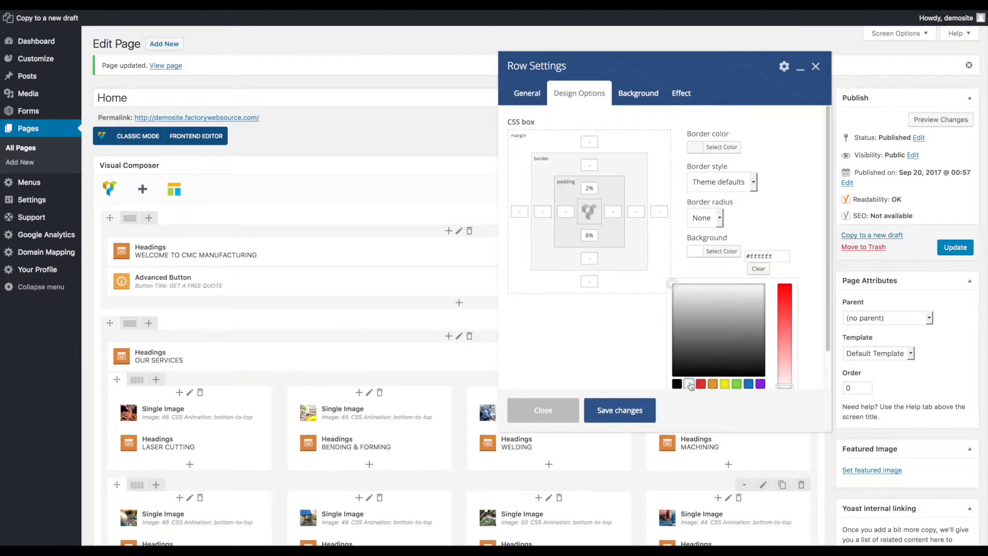
pyautogui.click(634, 416)
pyautogui.click(954, 247)
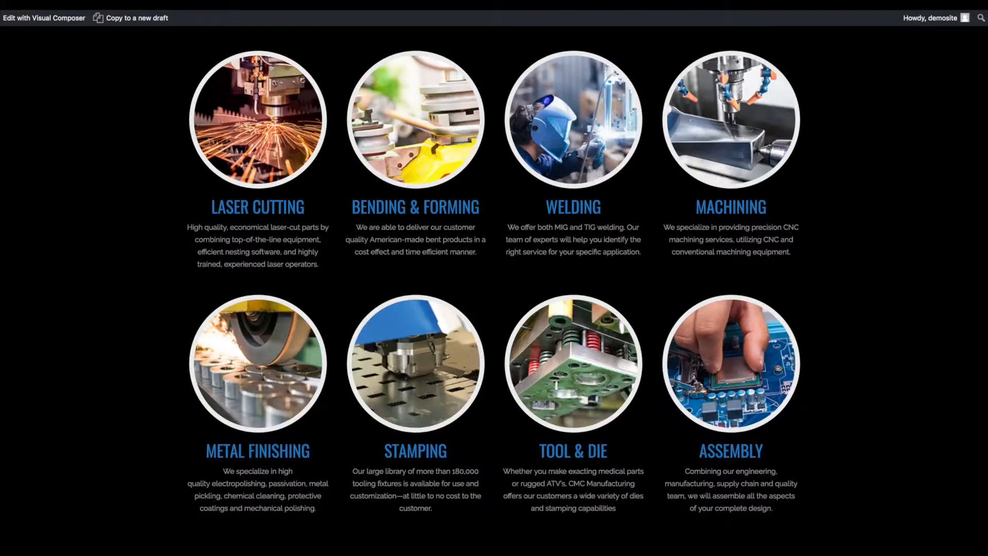
pyautogui.scroll(3, 494, 285)
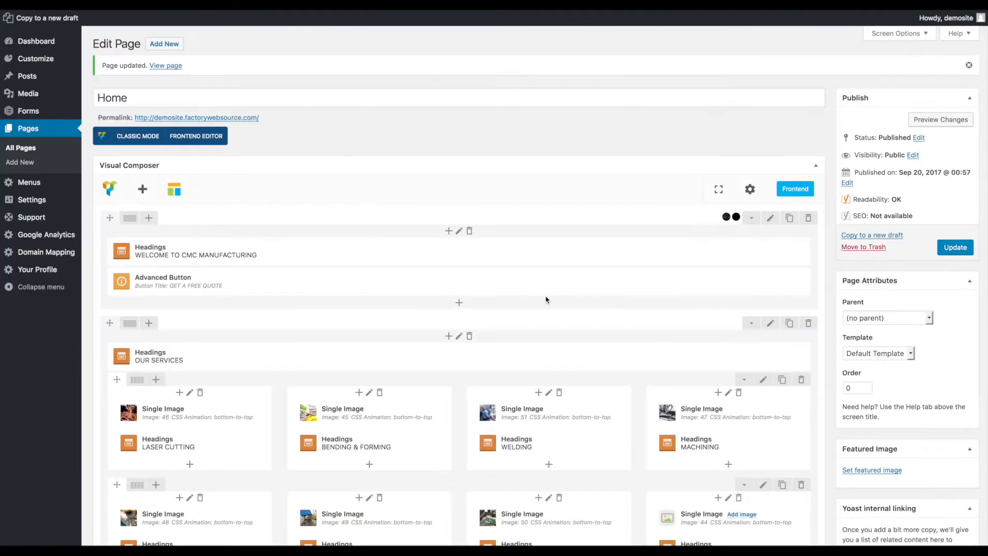
# Open the Laser Cutting image's settings in the Our Services row and review its general and design options
pyautogui.scroll(-5, 509, 296)
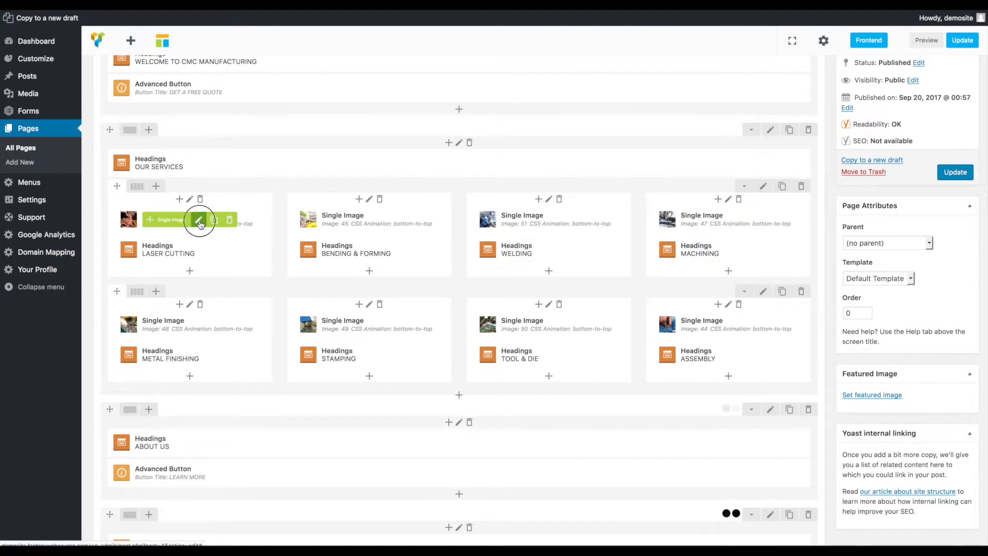
pyautogui.click(199, 221)
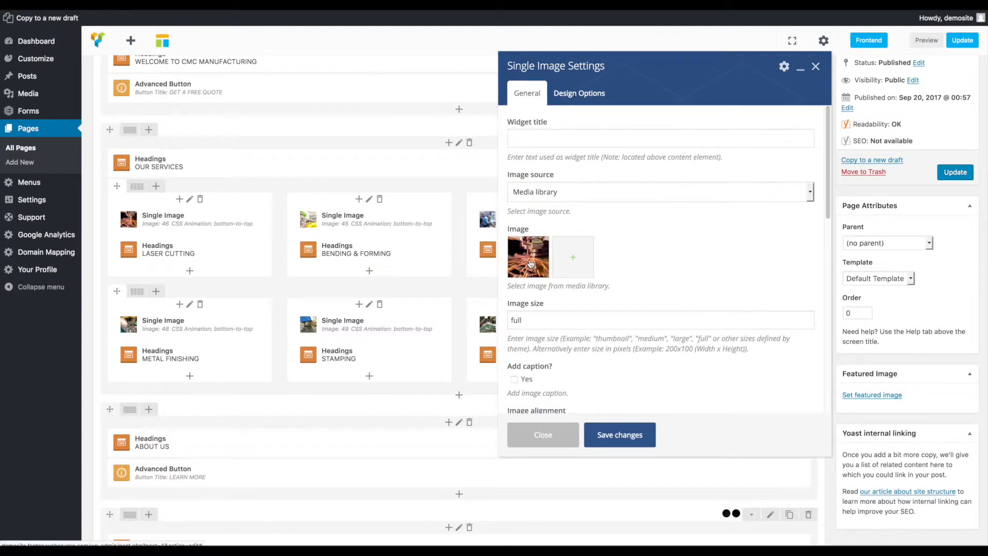
pyautogui.click(575, 94)
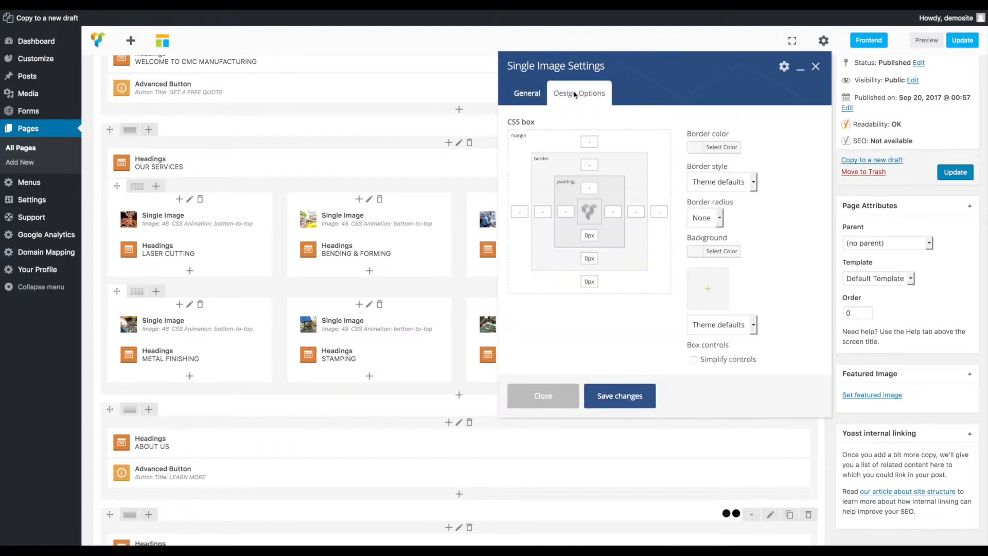
pyautogui.click(527, 94)
pyautogui.scroll(-3, 576, 193)
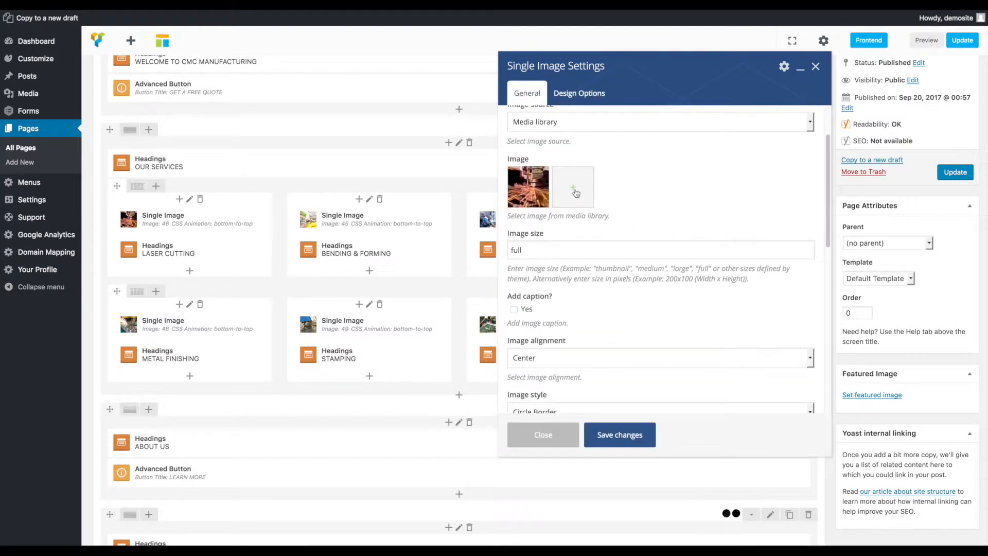
# Try out Aerospace.jpg from the media library as the Laser Cutting image, closing the library without setting it
pyautogui.click(574, 192)
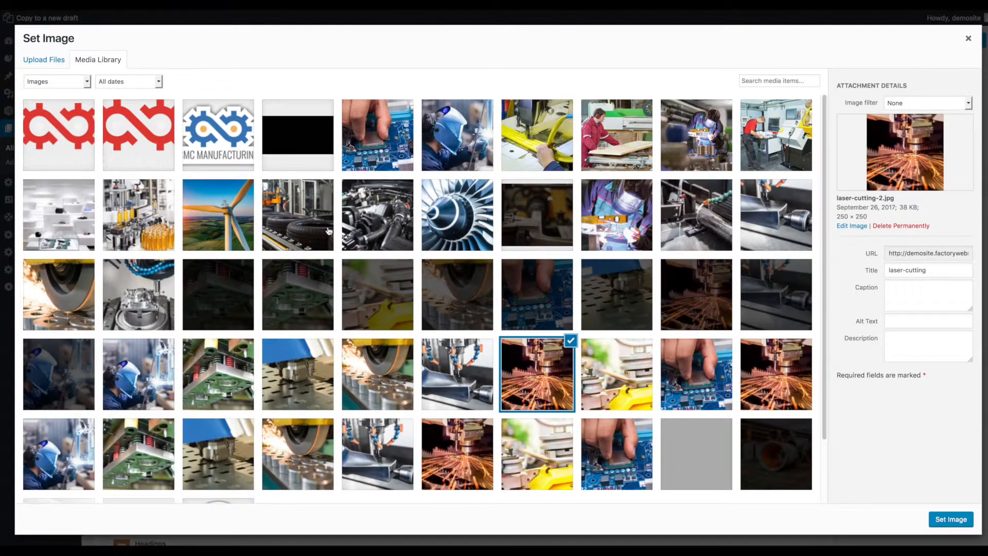
pyautogui.click(447, 213)
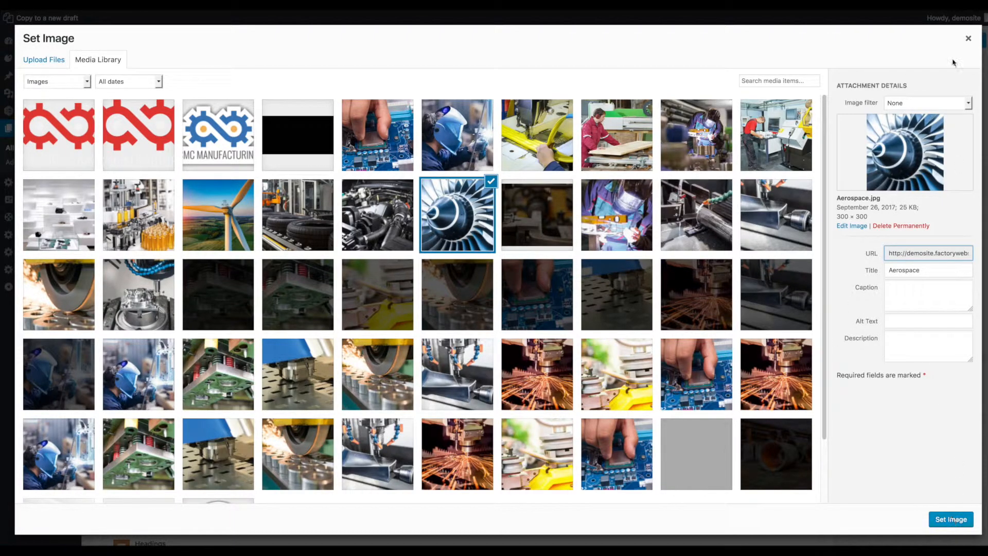
pyautogui.click(967, 39)
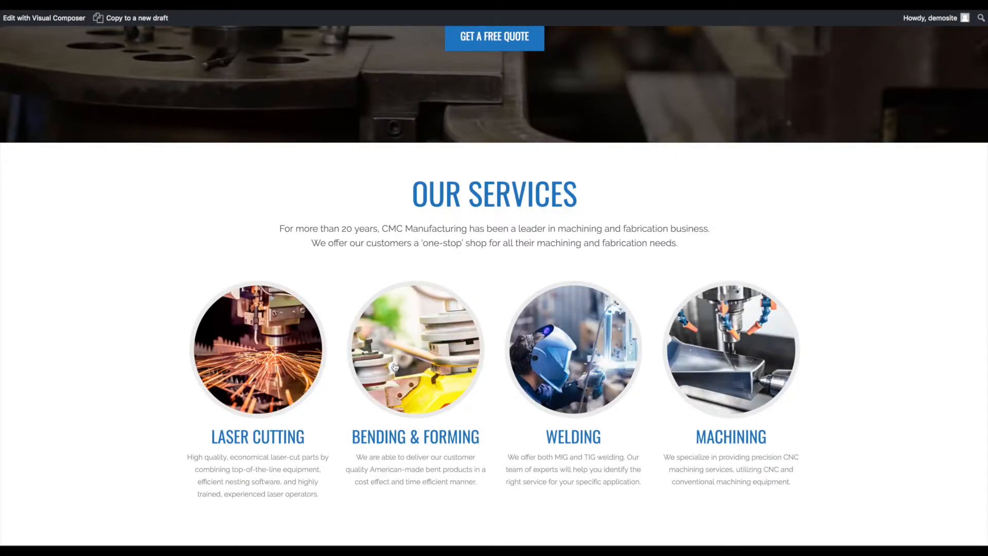
# Set the Laser Cutting image's style to Default and save the image settings
pyautogui.scroll(-2, 186, 324)
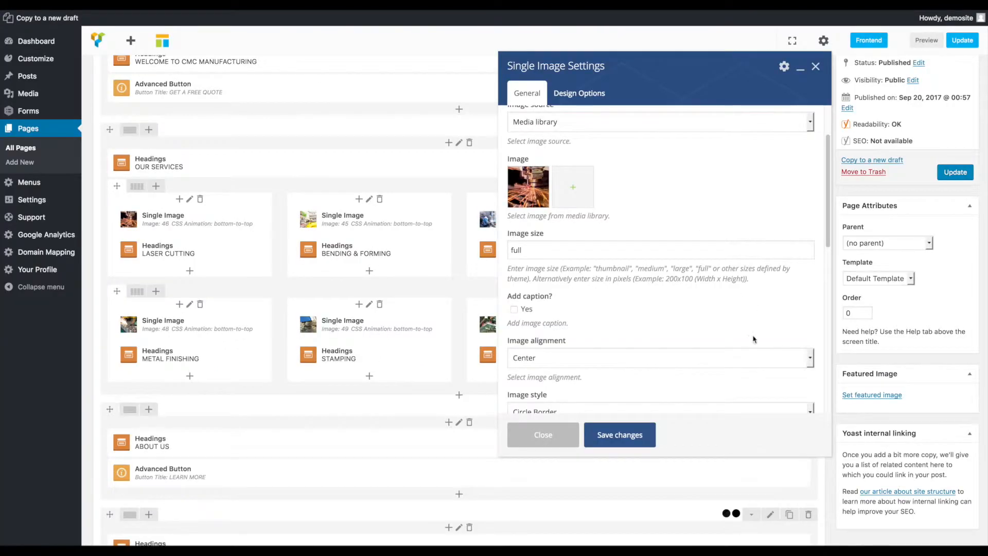
pyautogui.scroll(-2, 692, 343)
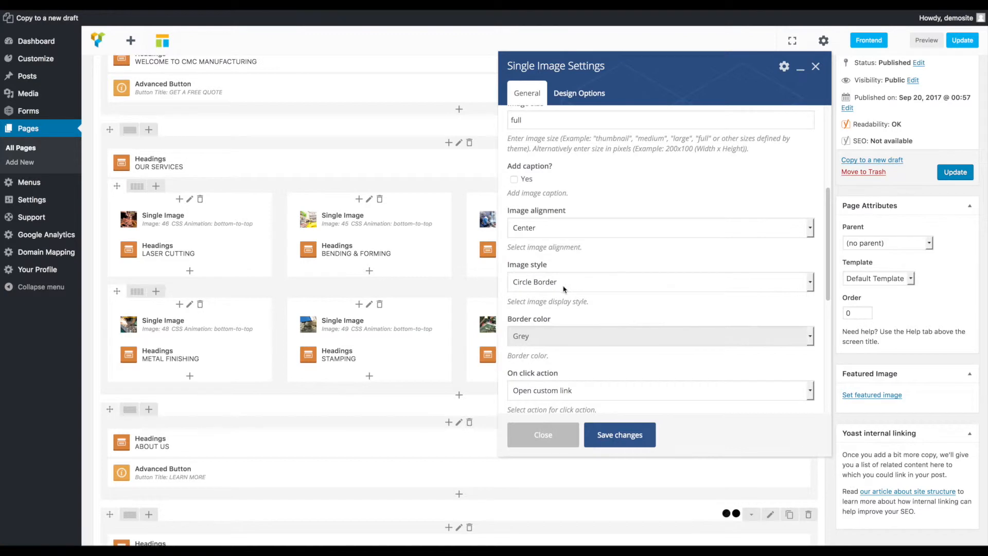
pyautogui.click(575, 283)
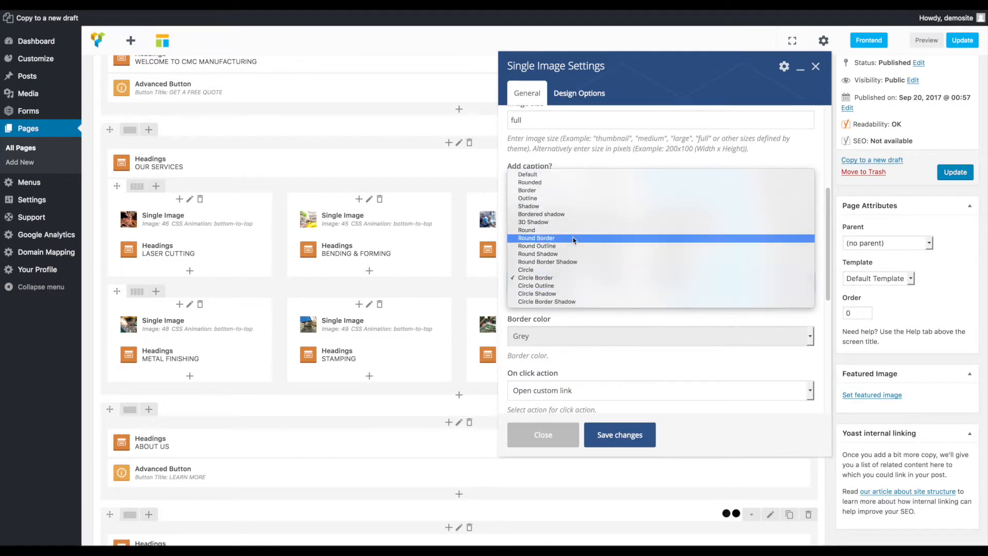
pyautogui.click(573, 175)
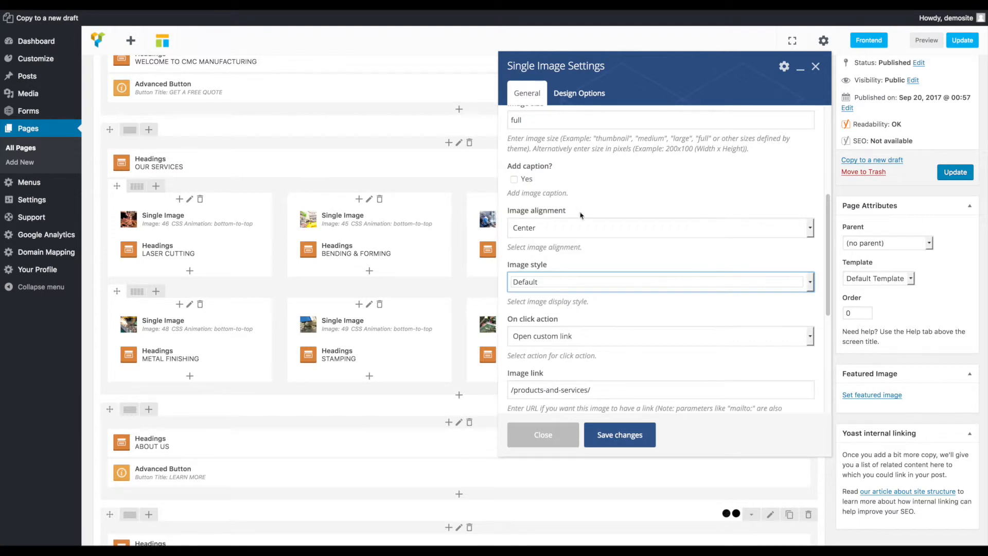
pyautogui.click(642, 437)
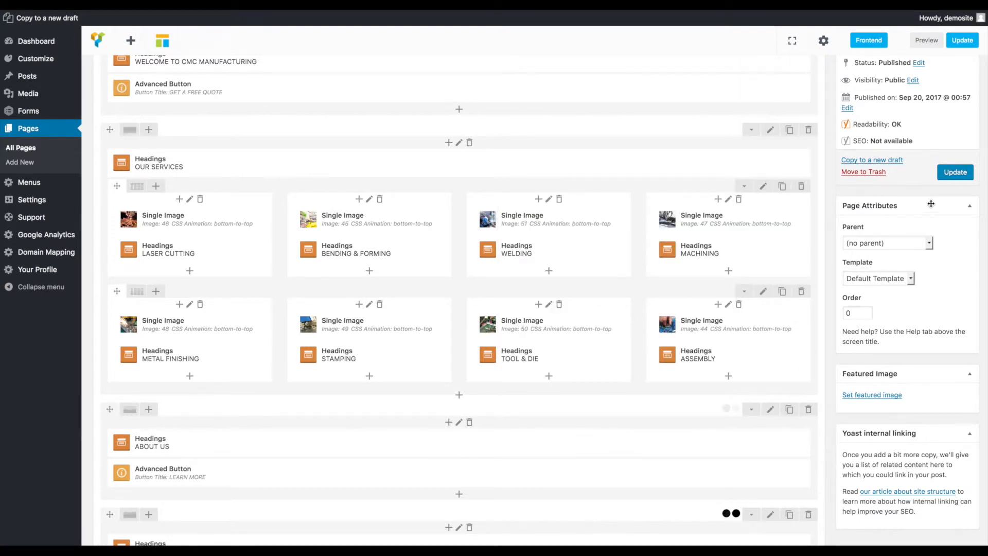
# Update the Home page, reload the live page to check the Laser Cutting image, and return to the page editor
pyautogui.click(956, 173)
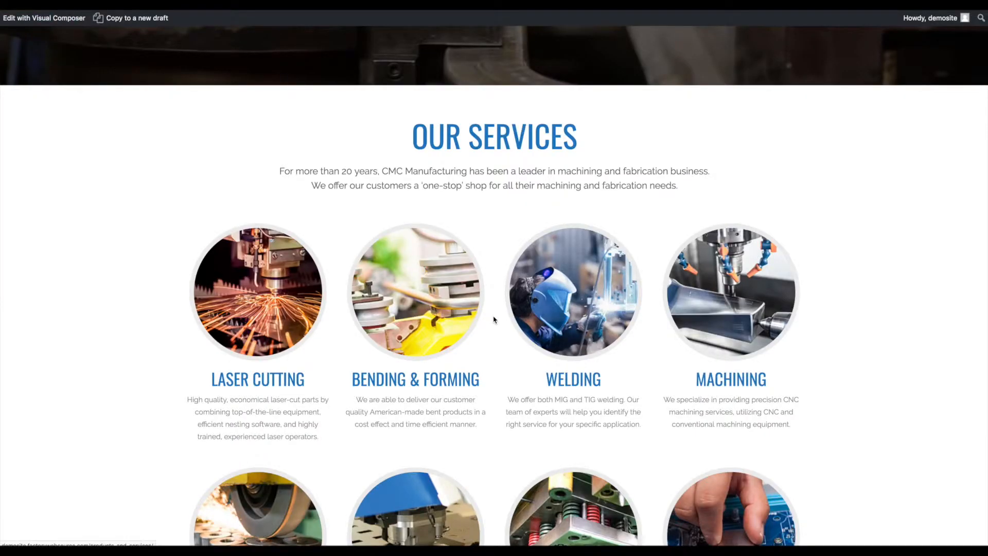
pyautogui.press('super+r')
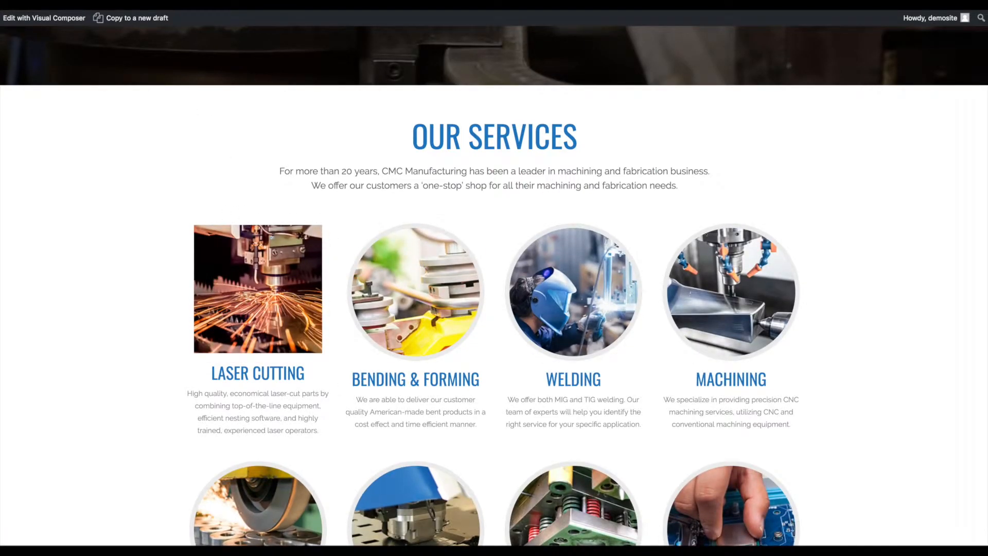
pyautogui.hotkey('ctrl', 'shift', 'Tab')
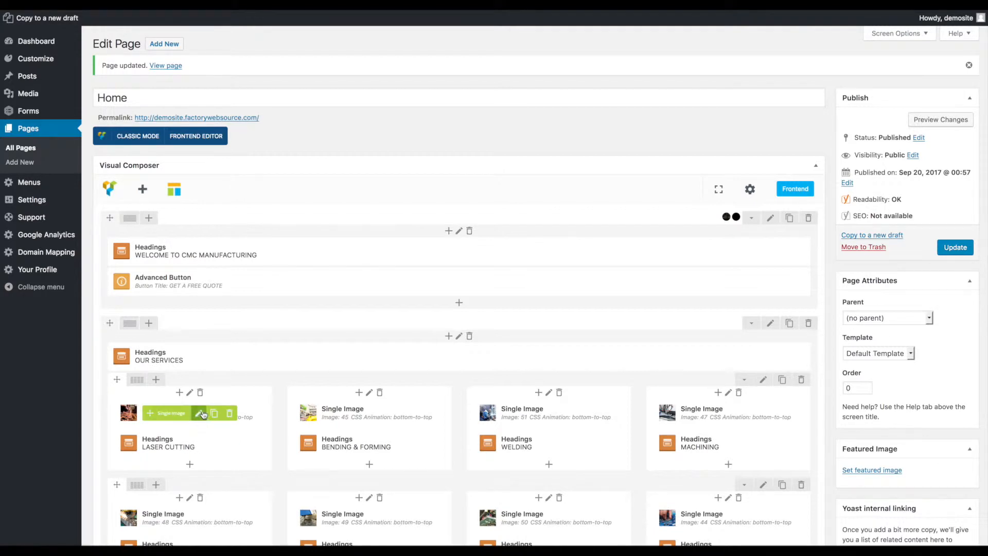
# Set the Laser Cutting image's style back to Circle Border in its settings
pyautogui.click(201, 412)
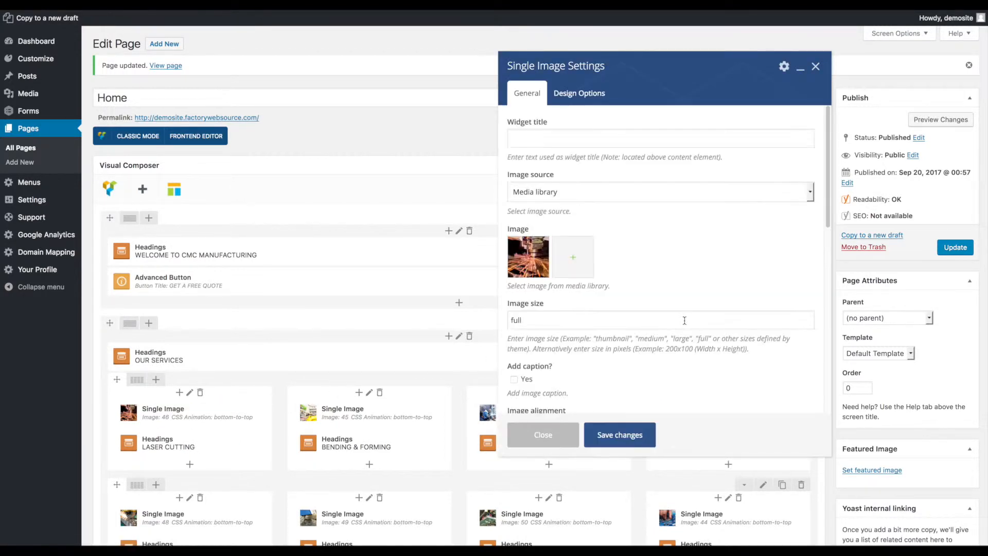
pyautogui.scroll(-4, 543, 308)
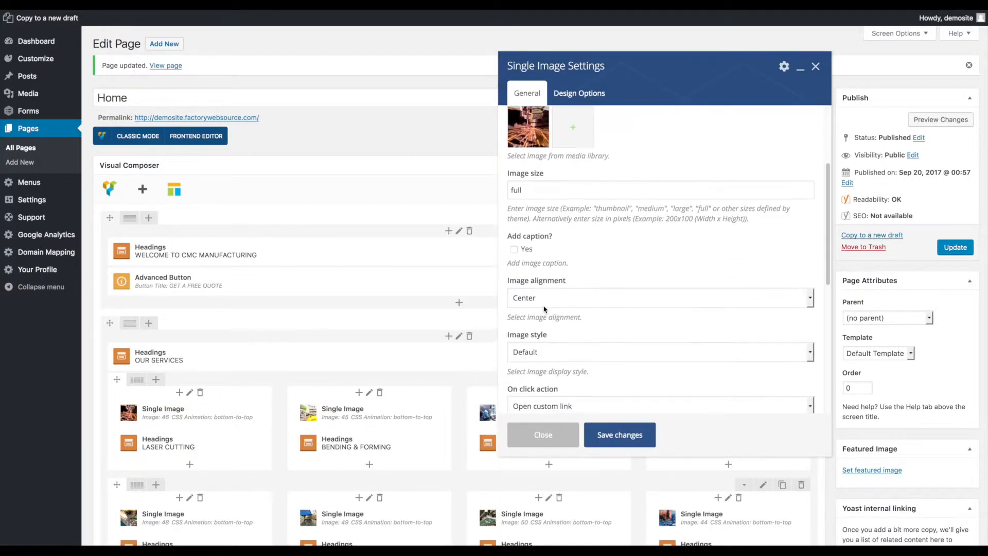
pyautogui.click(568, 281)
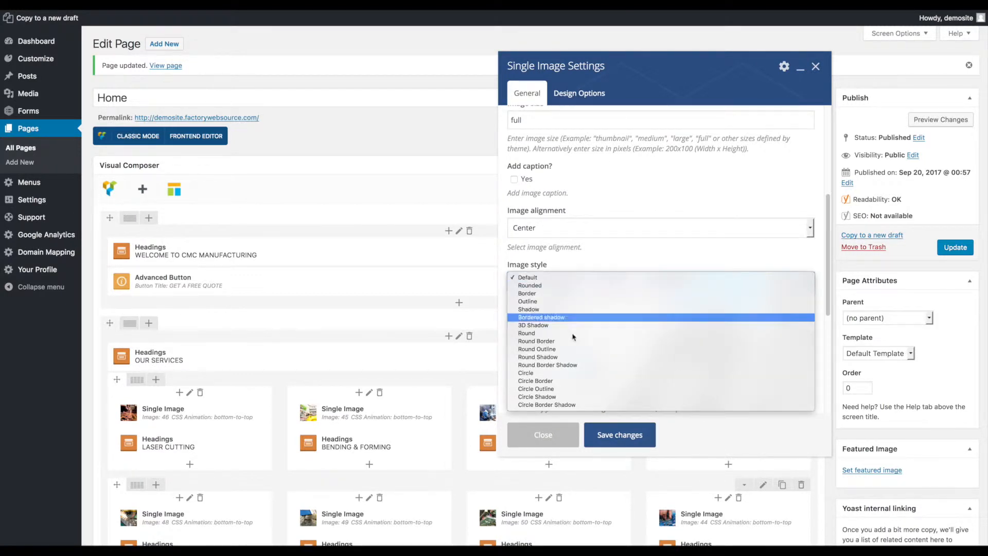
pyautogui.click(577, 382)
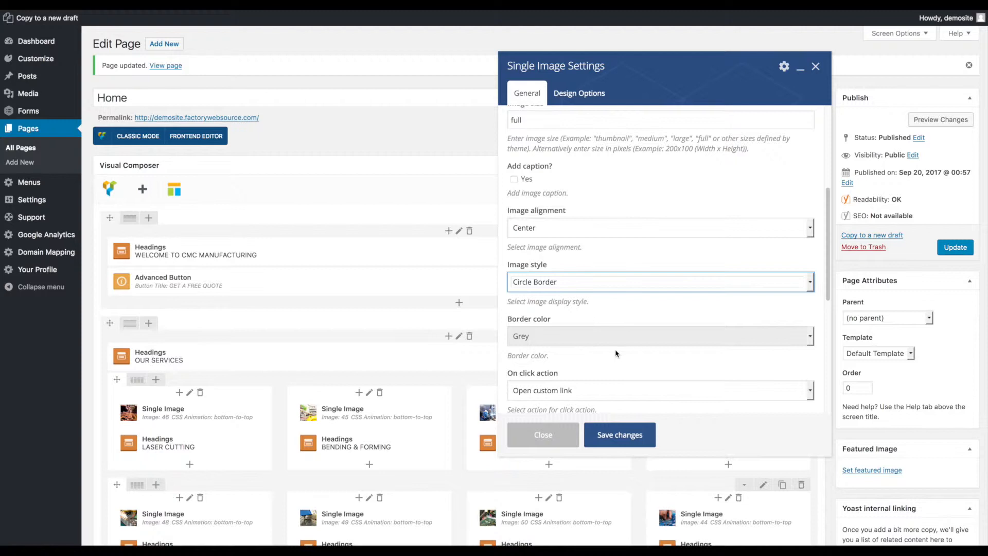
# Check the link assigned to the Laser Cutting image, save the image settings and update the Home page
pyautogui.scroll(-1, 616, 353)
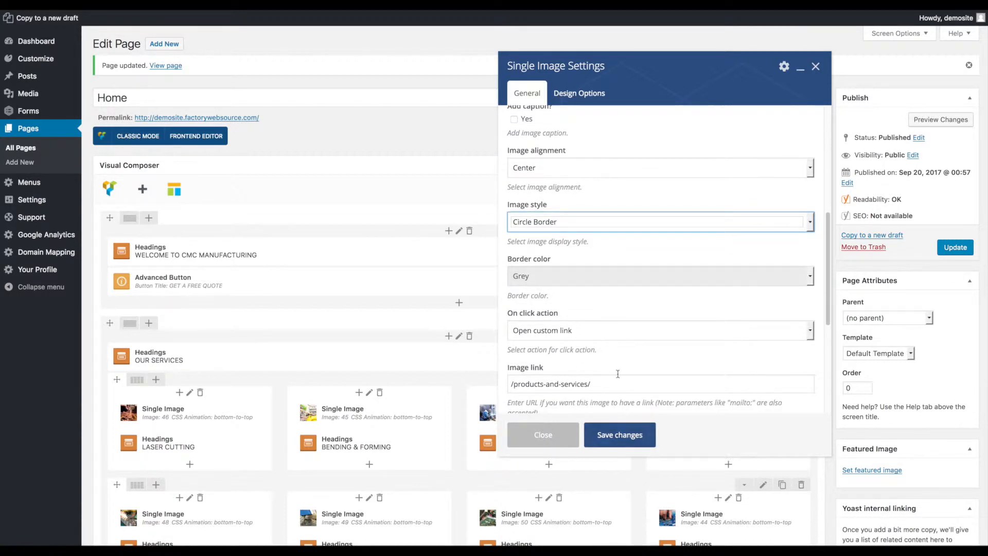
pyautogui.scroll(-1, 584, 342)
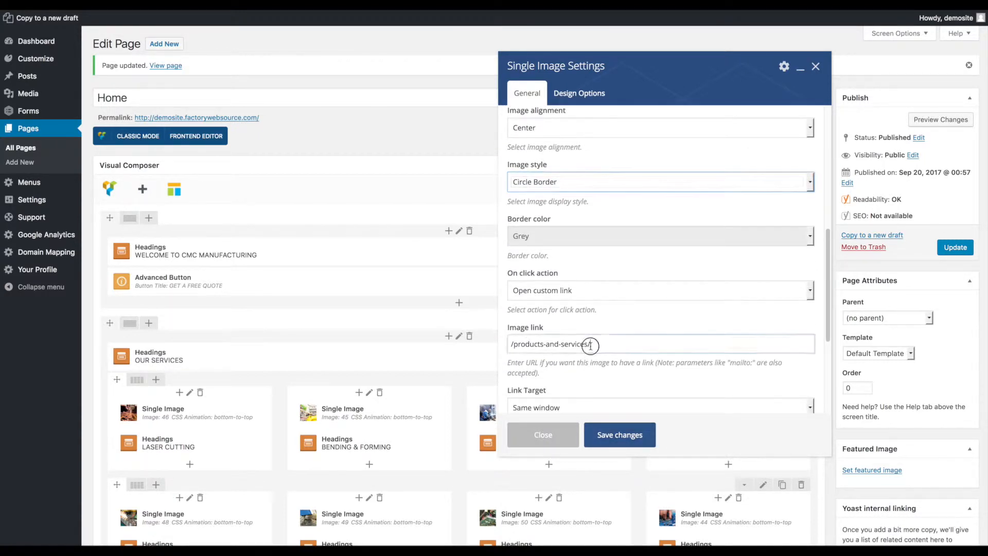
pyautogui.moveTo(594, 345); pyautogui.dragTo(495, 336)
pyautogui.click(618, 437)
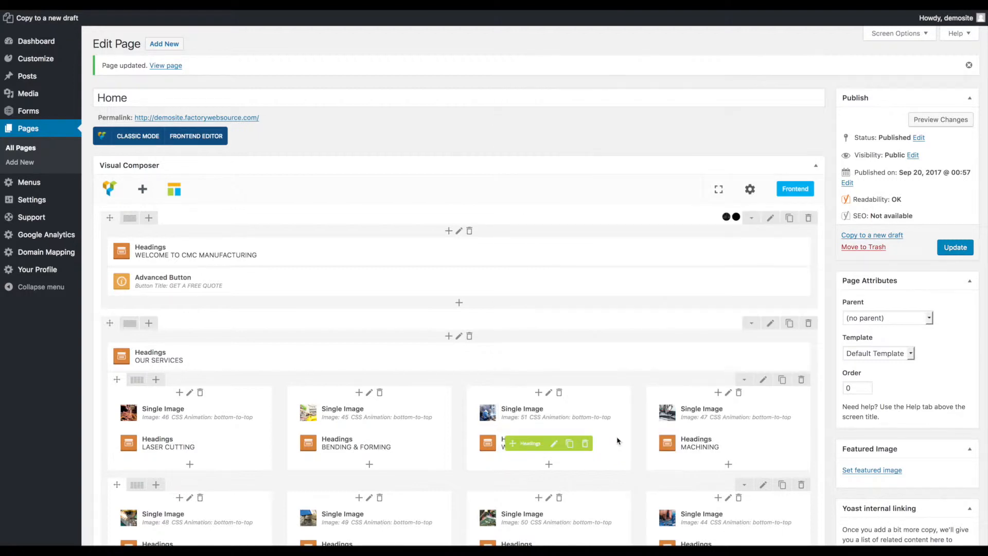
pyautogui.click(956, 248)
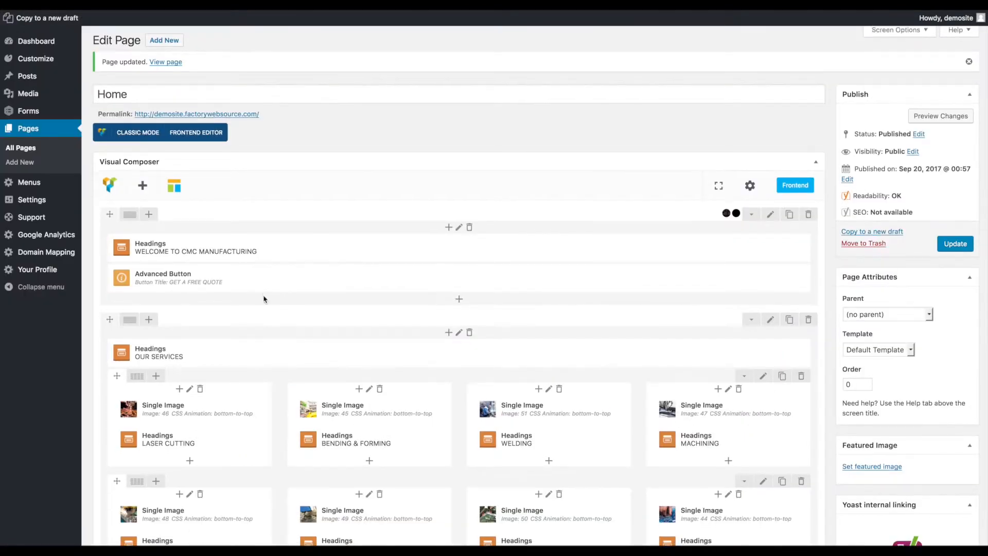
# Open the Laser Cutting heading's settings and highlight its title and its sub heading text
pyautogui.scroll(-3, 267, 296)
pyautogui.moveTo(196, 300)
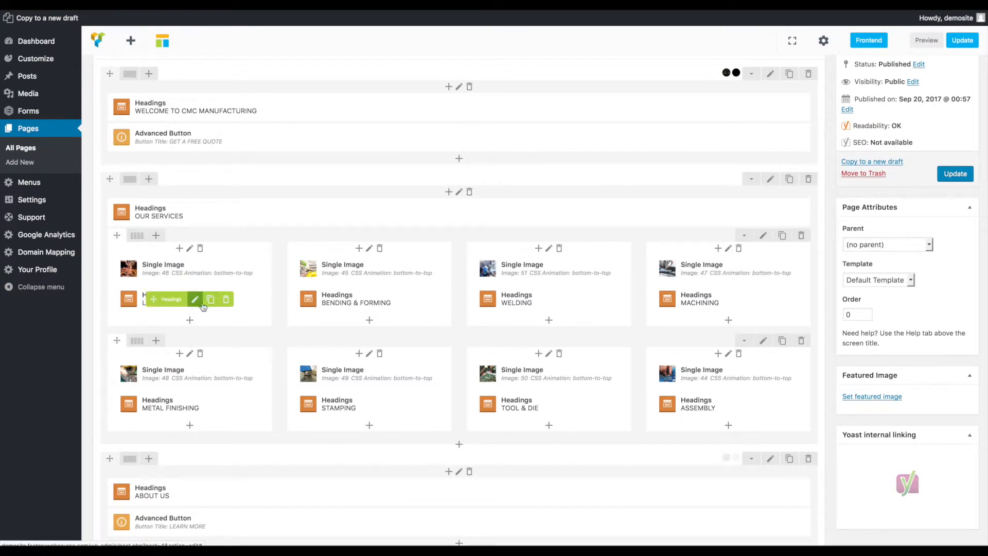
pyautogui.click(195, 299)
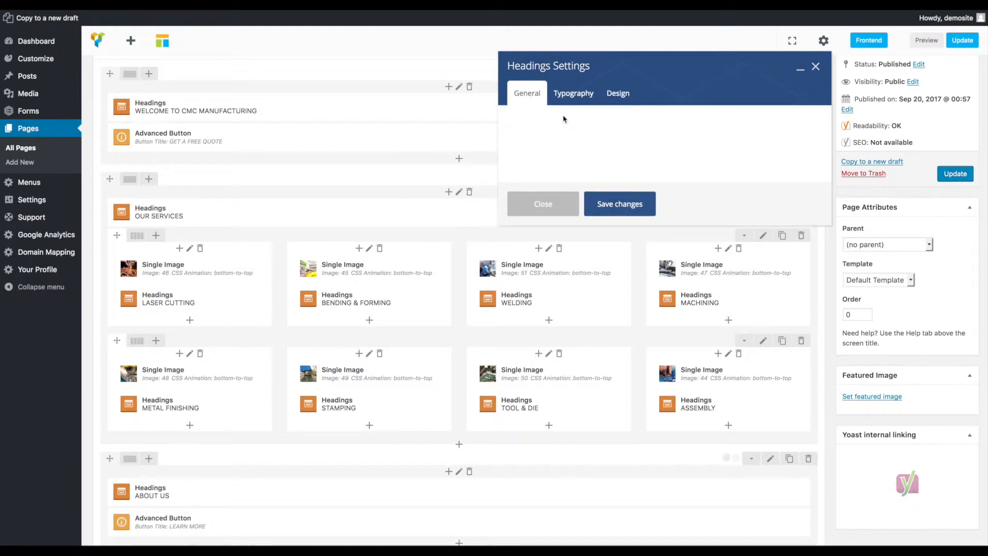
pyautogui.tripleClick(578, 136)
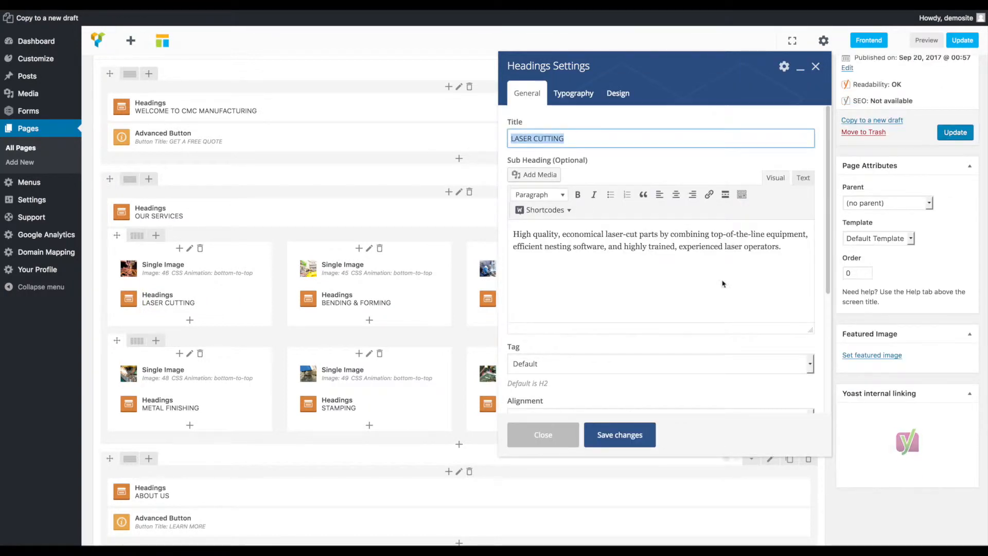
pyautogui.moveTo(791, 253); pyautogui.dragTo(509, 226)
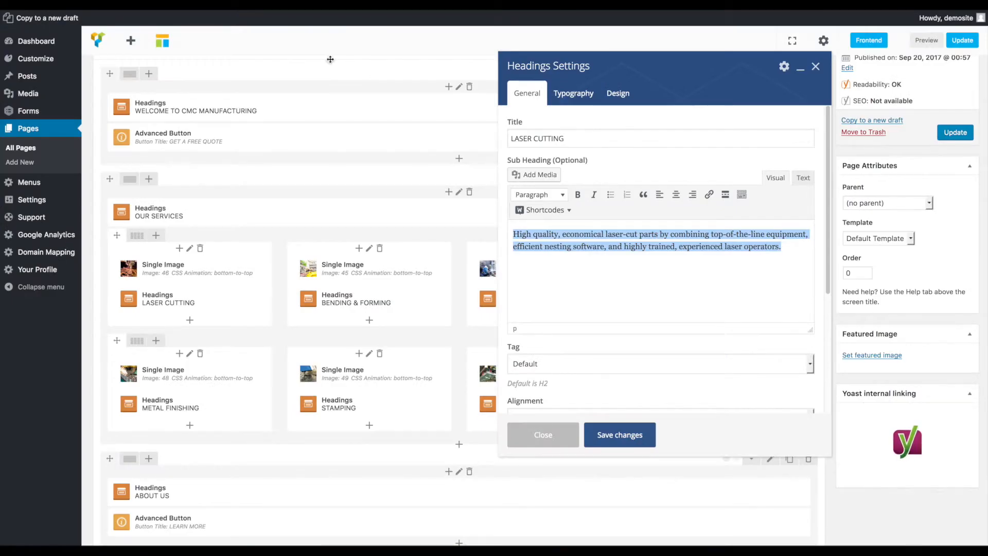
# Review the Laser Cutting heading's typography options for heading and sub heading, and its design margins
pyautogui.click(585, 100)
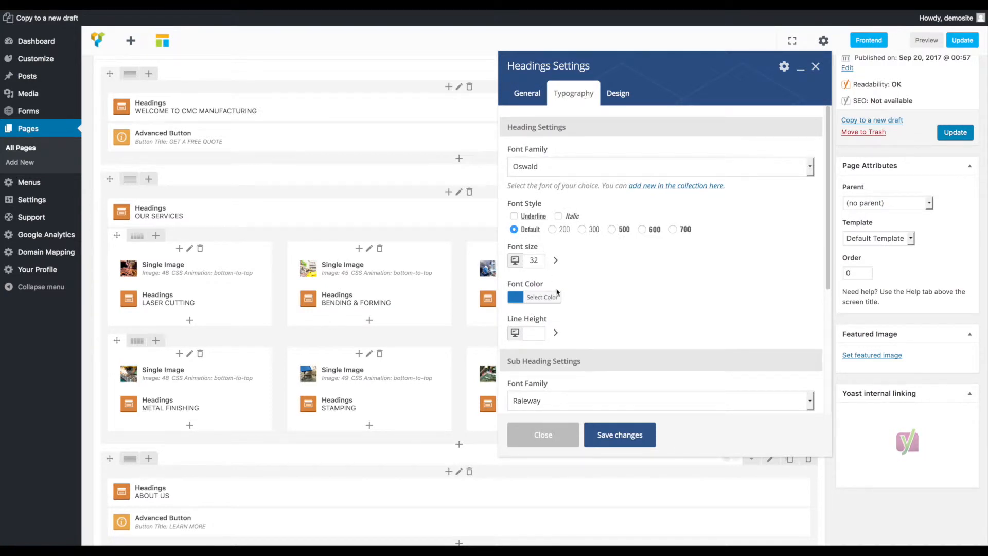
pyautogui.scroll(-4, 557, 293)
pyautogui.scroll(4, 532, 138)
pyautogui.scroll(-3, 686, 280)
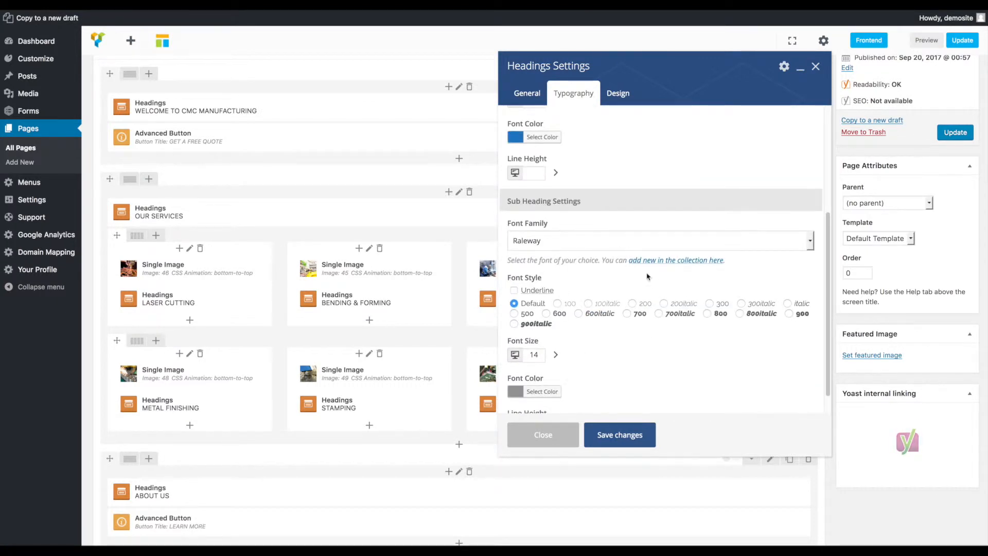
pyautogui.click(618, 97)
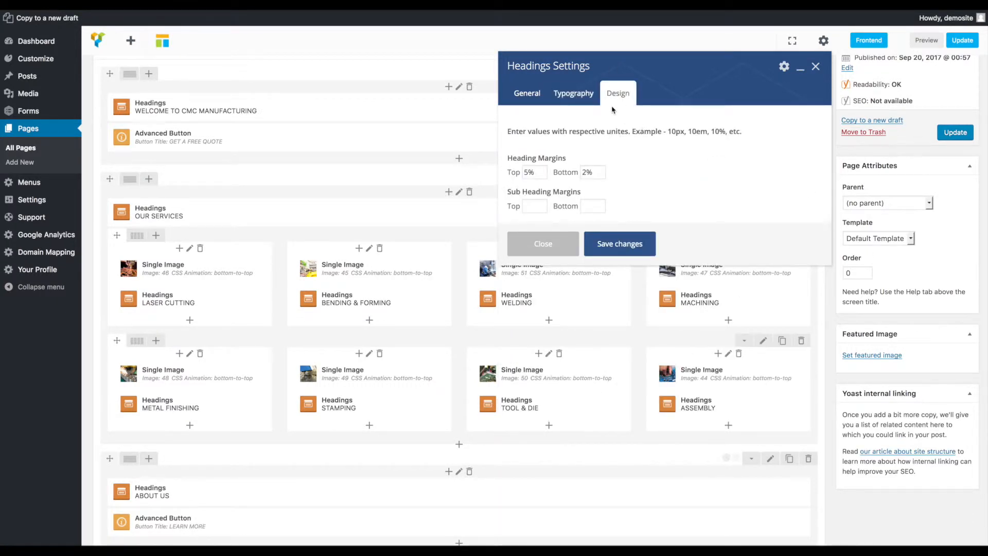
# Close the Laser Cutting heading's settings without saving and look over the column layout options of the first row of services
pyautogui.click(544, 246)
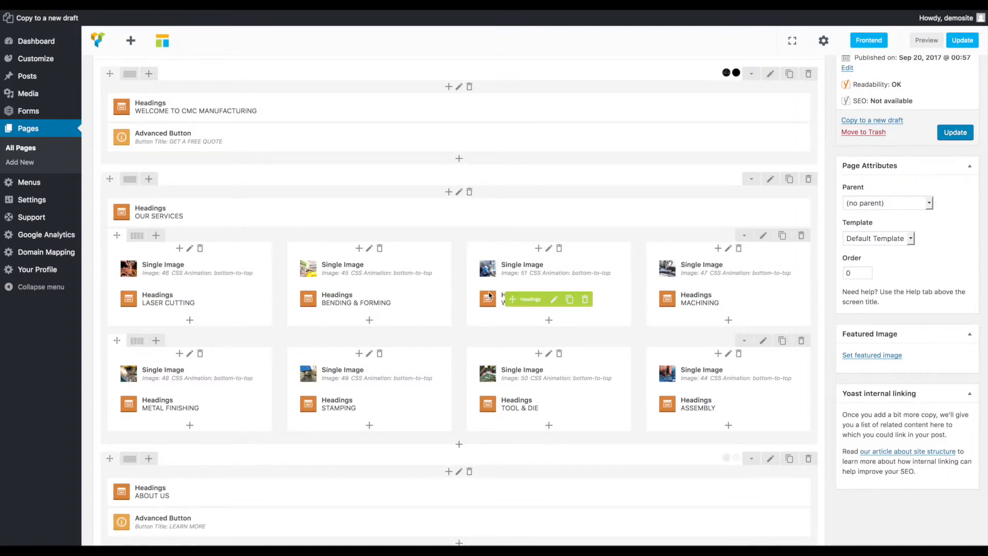
pyautogui.moveTo(134, 237)
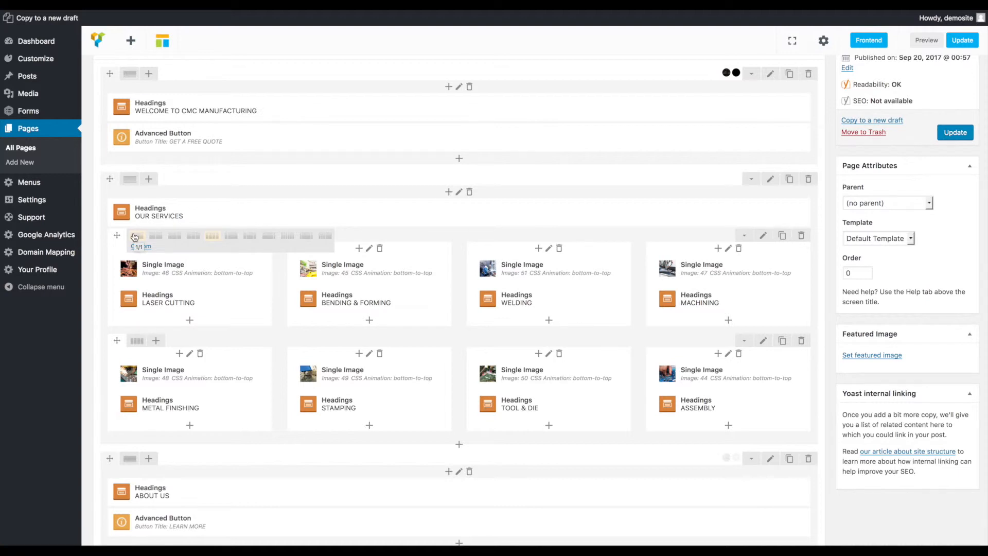
pyautogui.click(288, 240)
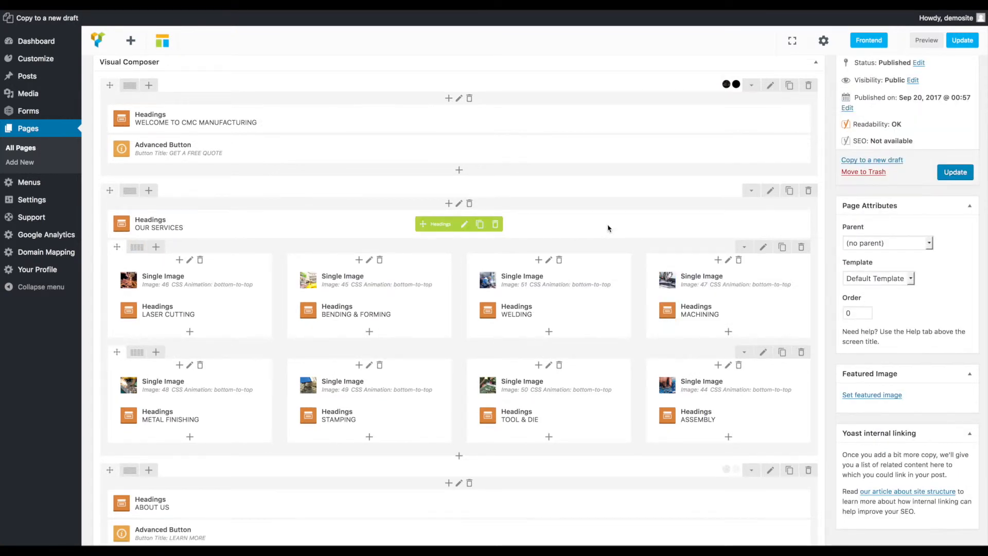
# Review the About Us section on the live page and its row's design options for background color and image, leaving the settings unsaved
pyautogui.scroll(-3, 607, 227)
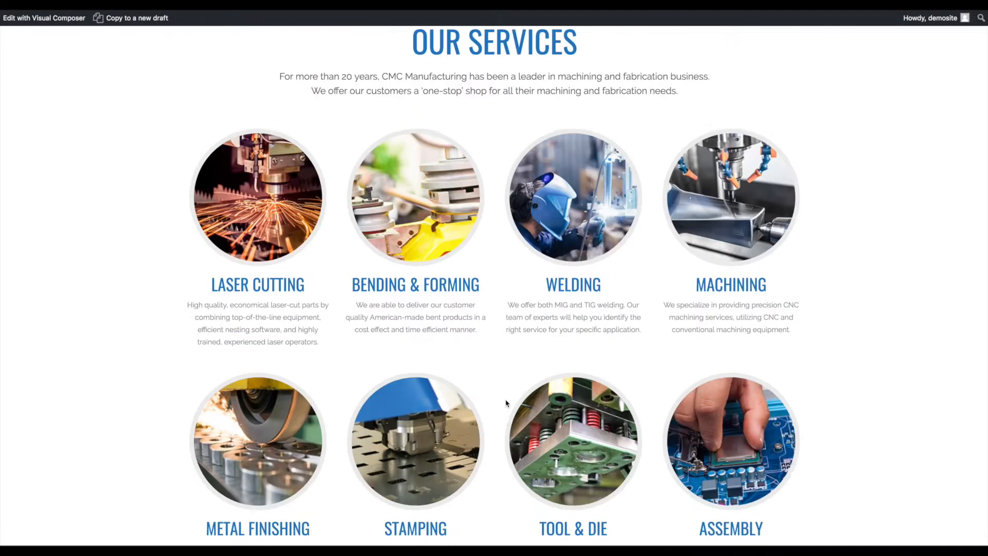
pyautogui.scroll(-8, 507, 403)
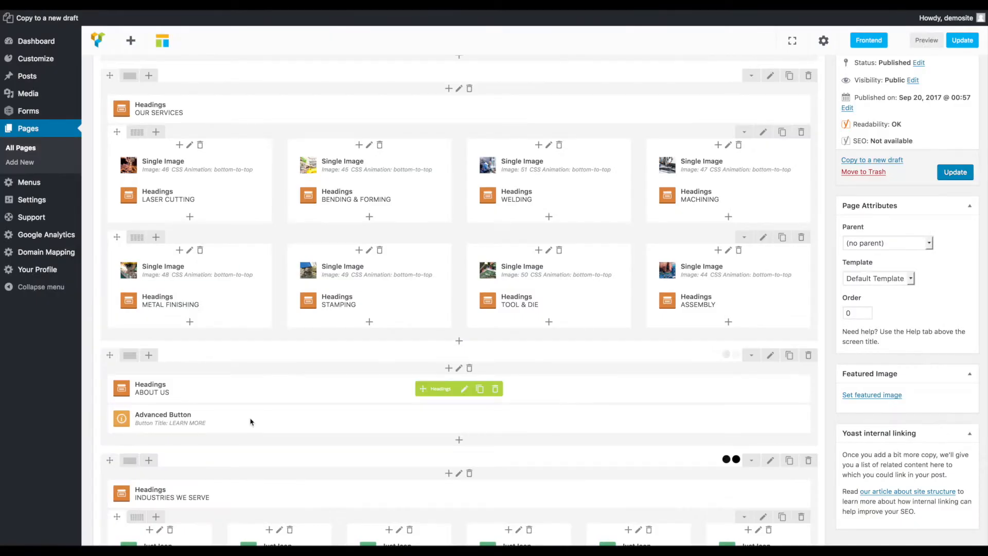
pyautogui.click(772, 356)
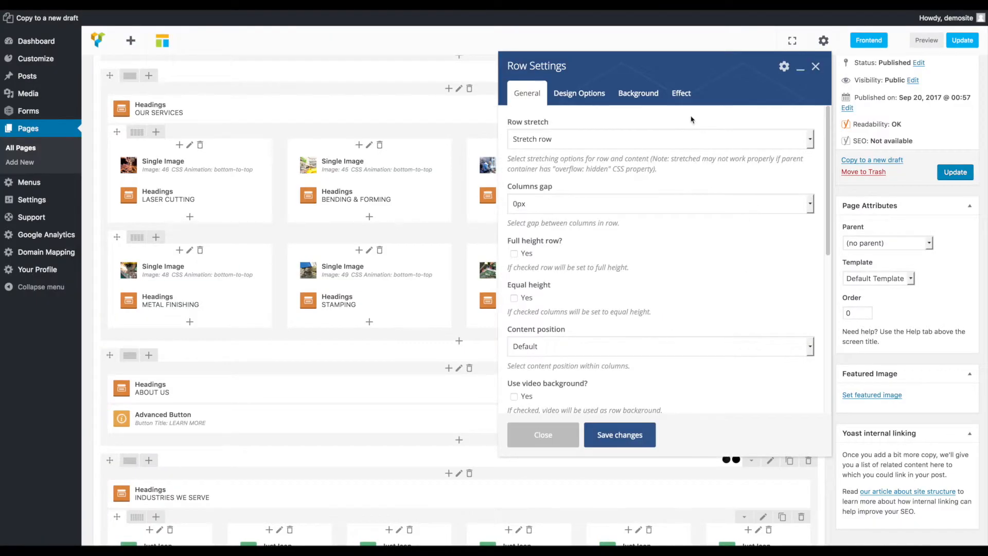
pyautogui.click(578, 95)
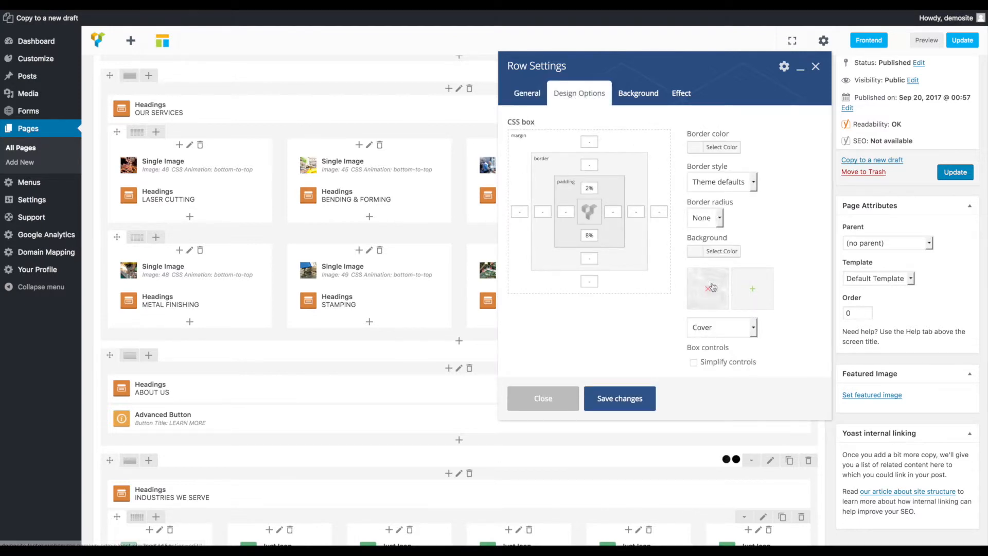
pyautogui.click(733, 253)
pyautogui.click(764, 218)
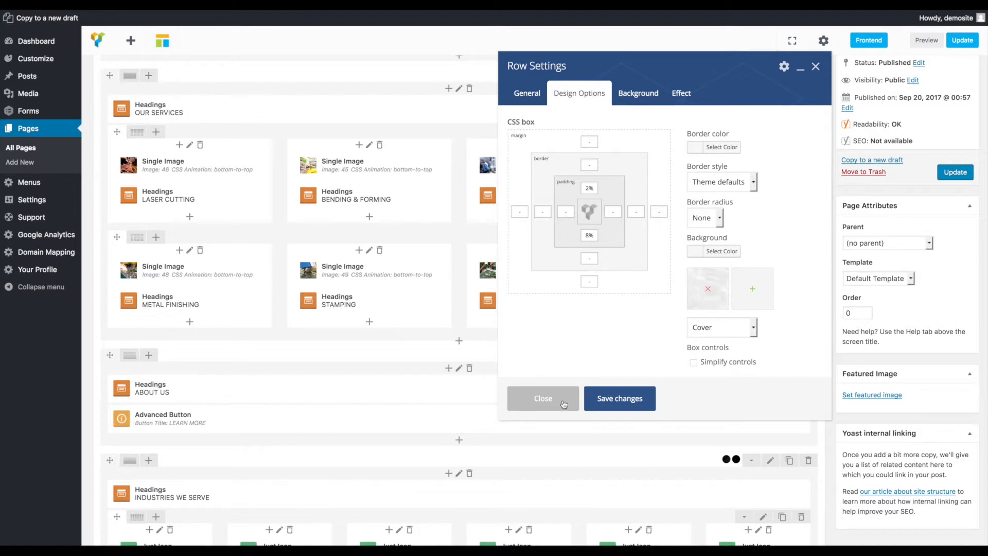
pyautogui.click(543, 398)
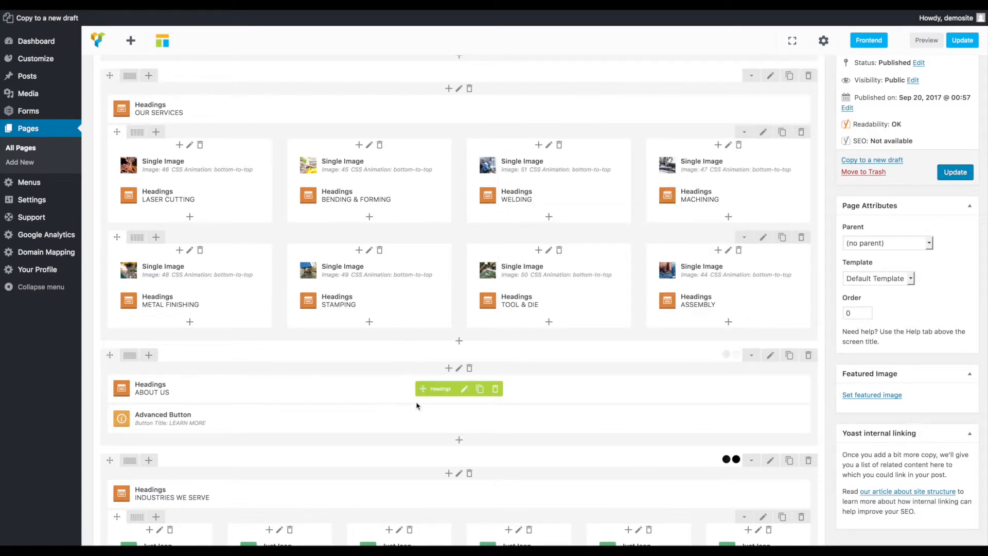
# Review the About Us heading's title, sub heading text and typography settings, closing them without saving
pyautogui.click(464, 388)
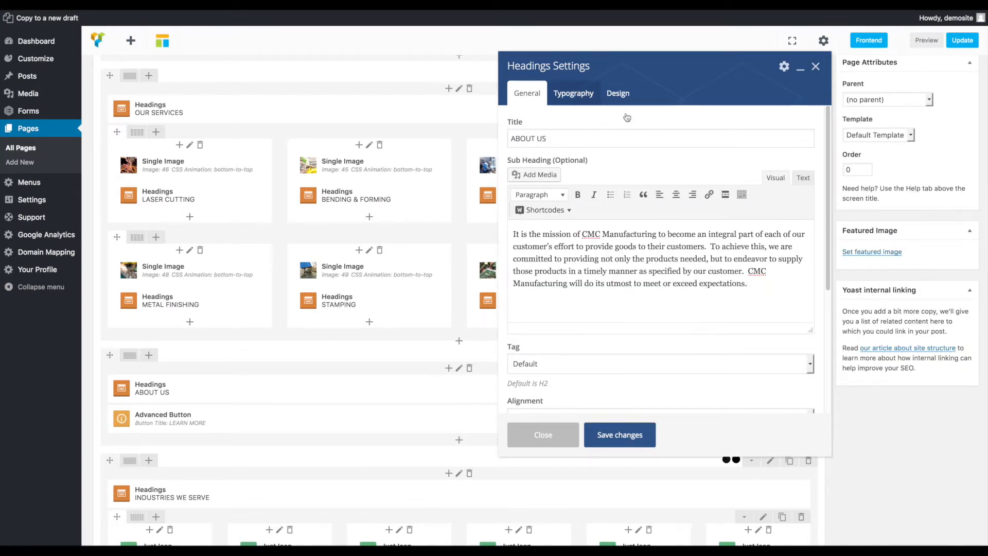
pyautogui.click(579, 92)
pyautogui.click(563, 435)
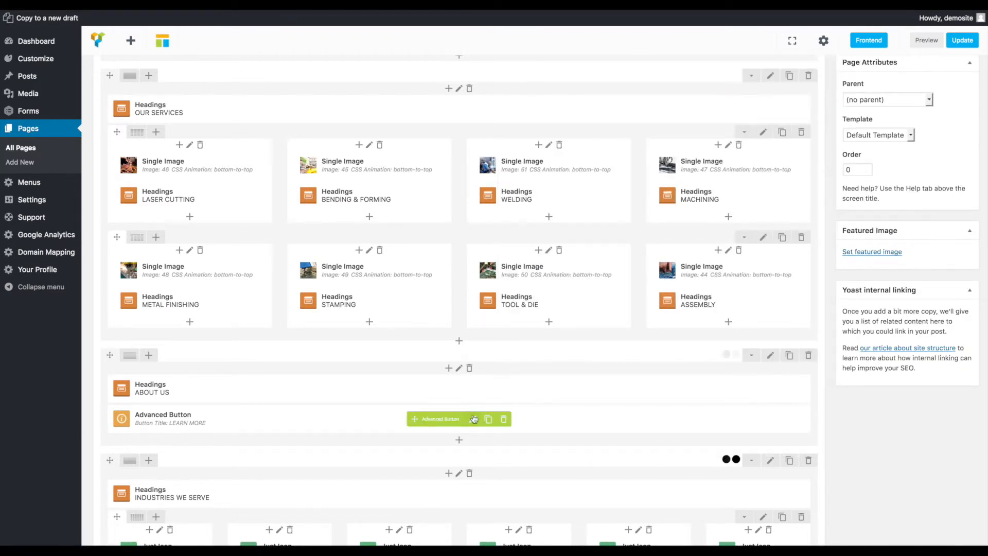
# Check the title of the About Us section's LEARN MORE button in its settings and close them without saving
pyautogui.click(474, 419)
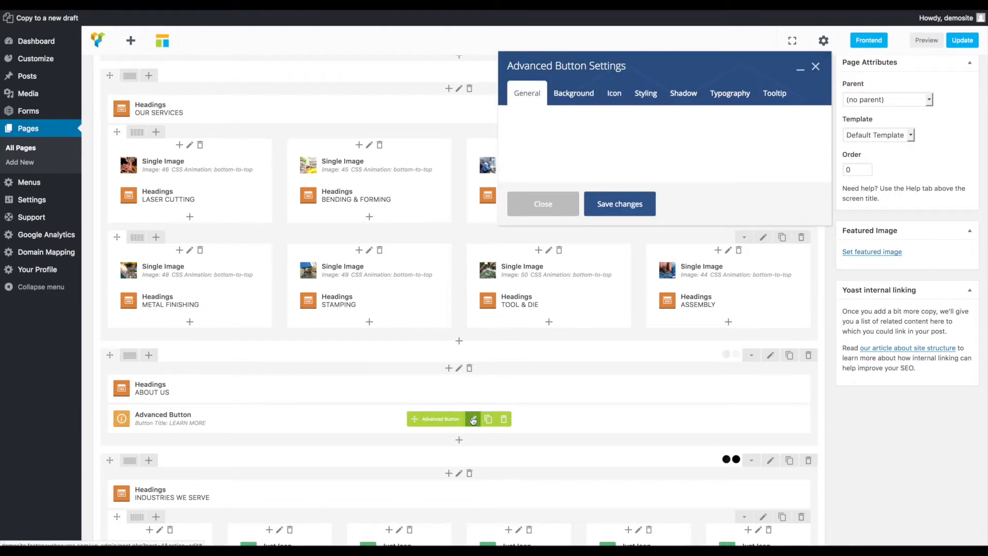
pyautogui.tripleClick(565, 134)
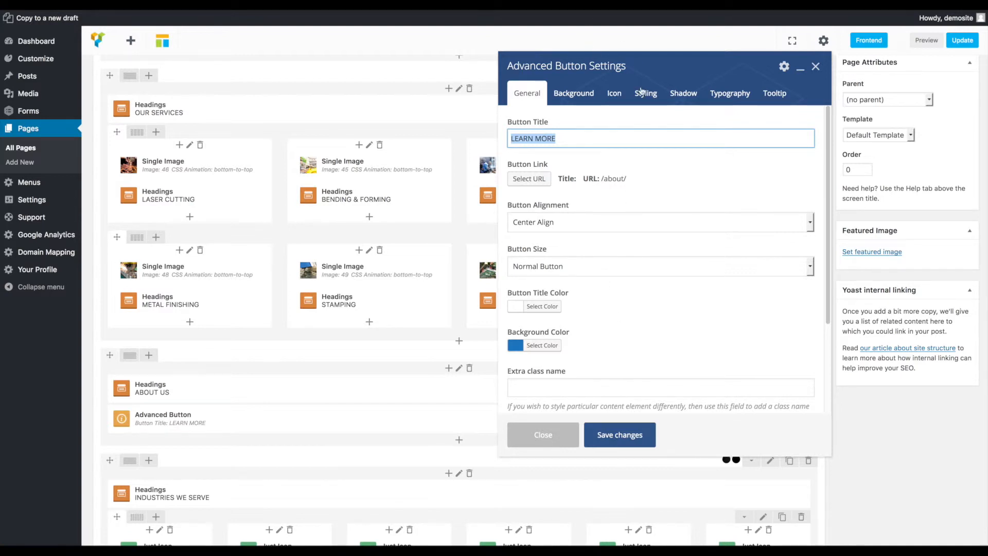
pyautogui.click(554, 438)
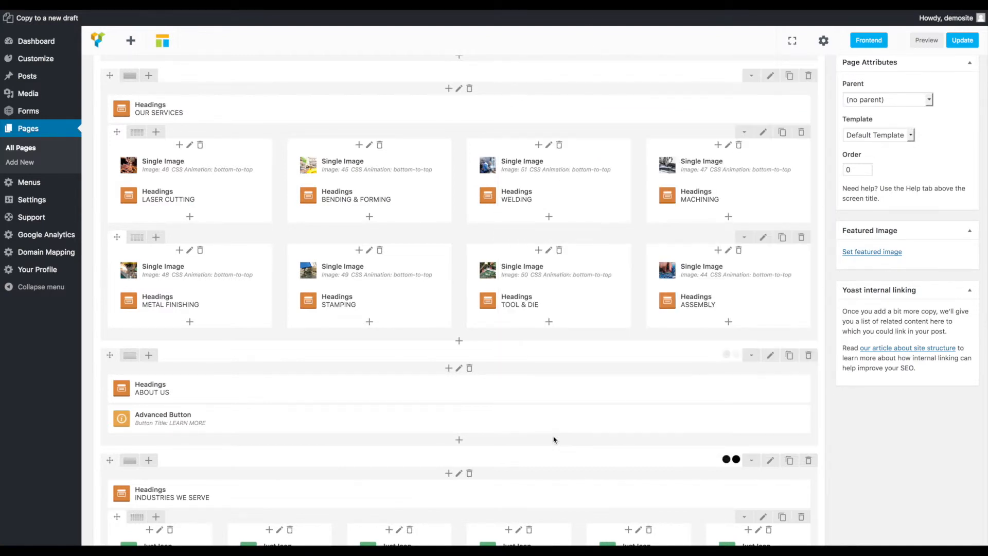
# On the live page, highlight the Industries We Serve heading and the sub heading beneath it
pyautogui.scroll(-3, 554, 440)
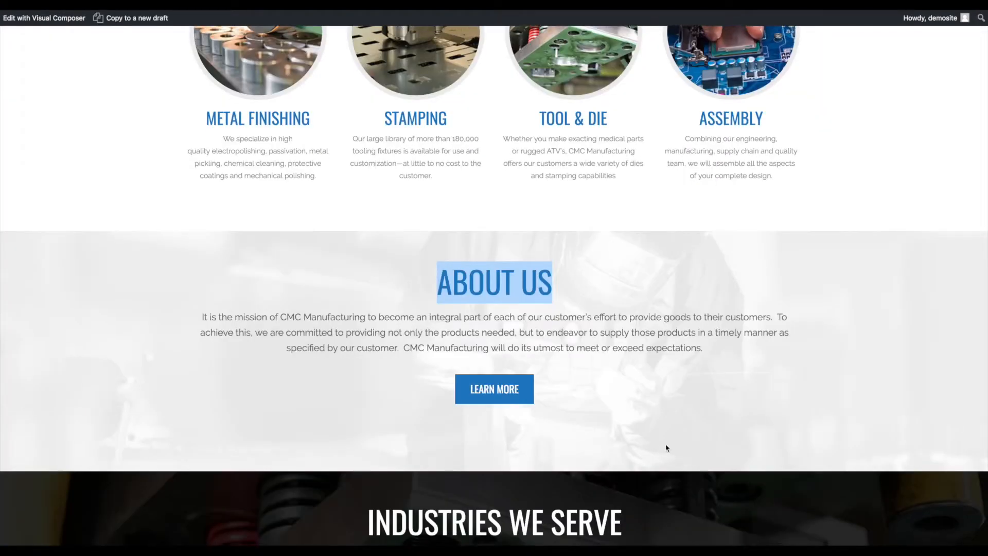
pyautogui.scroll(-5, 665, 448)
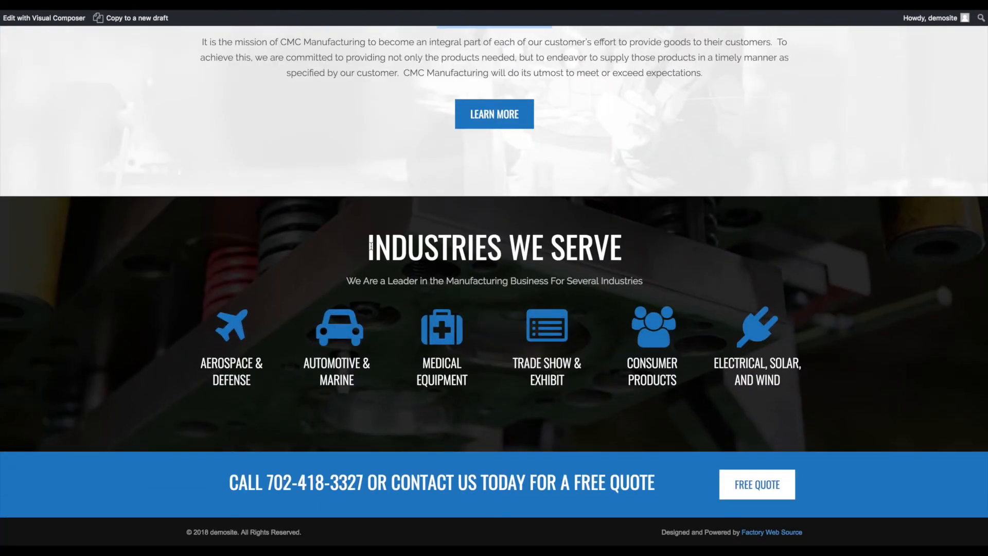
pyautogui.moveTo(372, 246); pyautogui.dragTo(613, 257)
pyautogui.moveTo(667, 286); pyautogui.dragTo(364, 274)
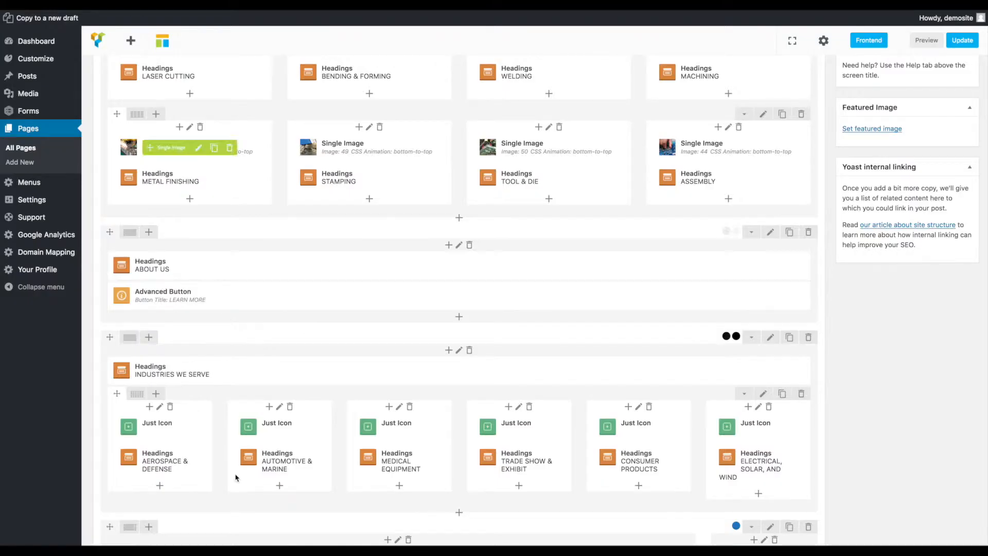
# Review the Aerospace & Defense icon's source options, icon library and size in its settings, closing them without saving
pyautogui.scroll(-2, 166, 389)
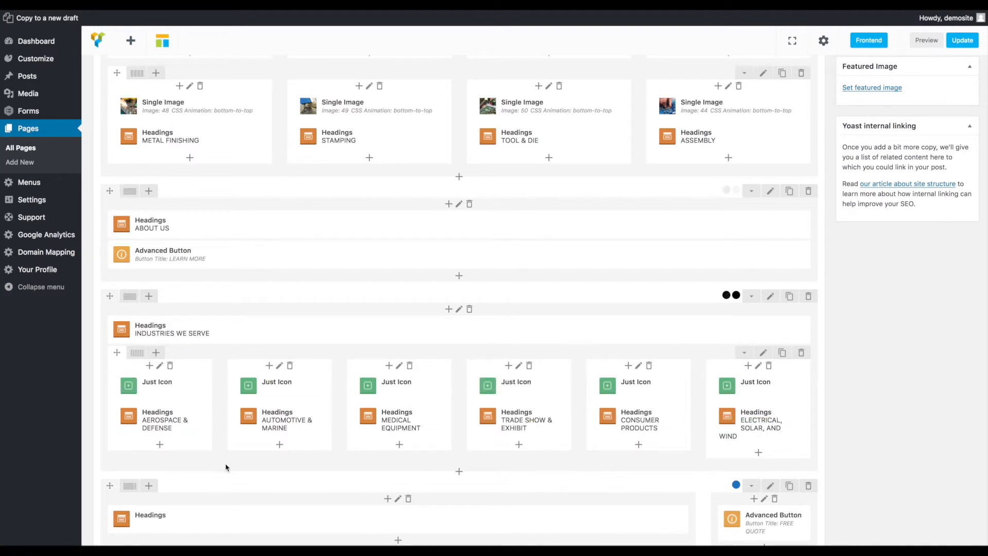
pyautogui.click(162, 390)
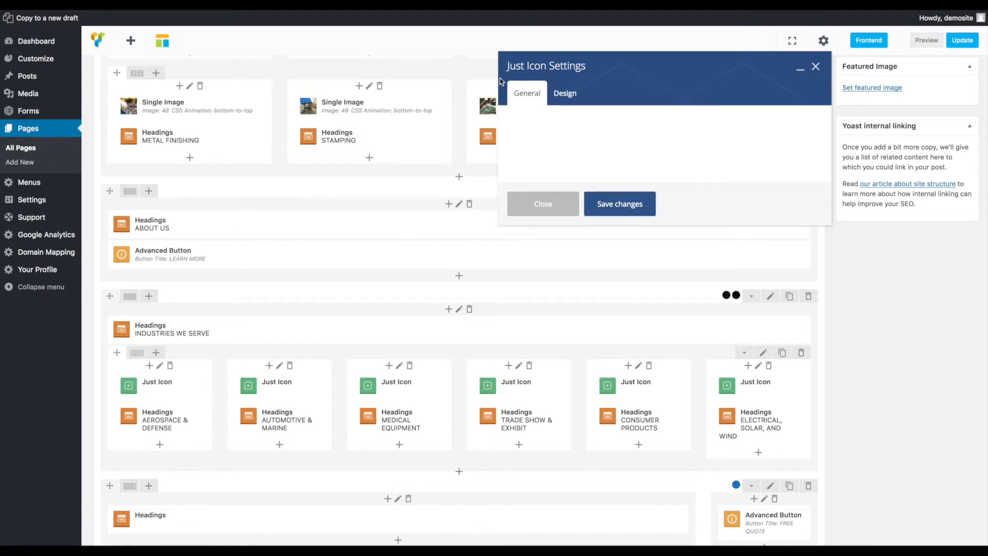
pyautogui.click(603, 145)
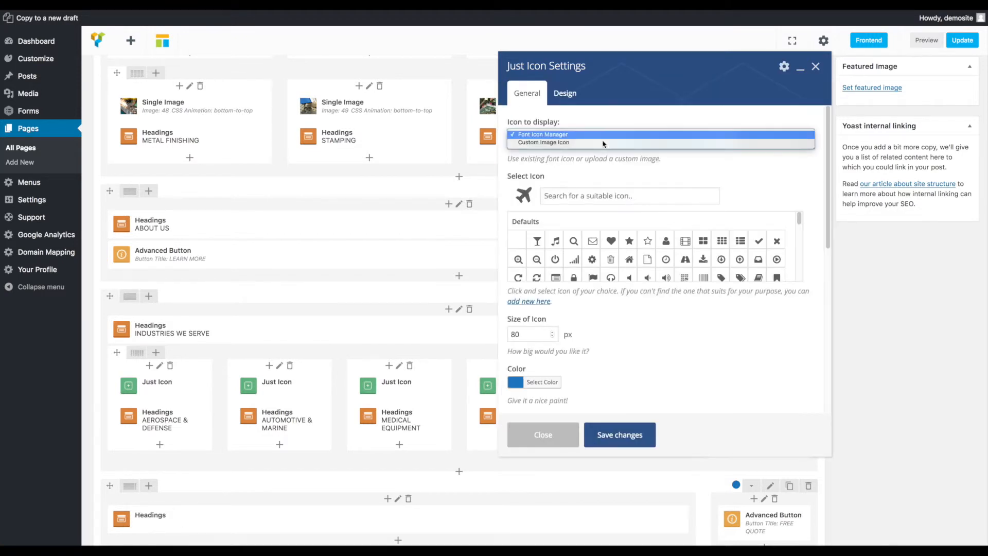
pyautogui.click(611, 166)
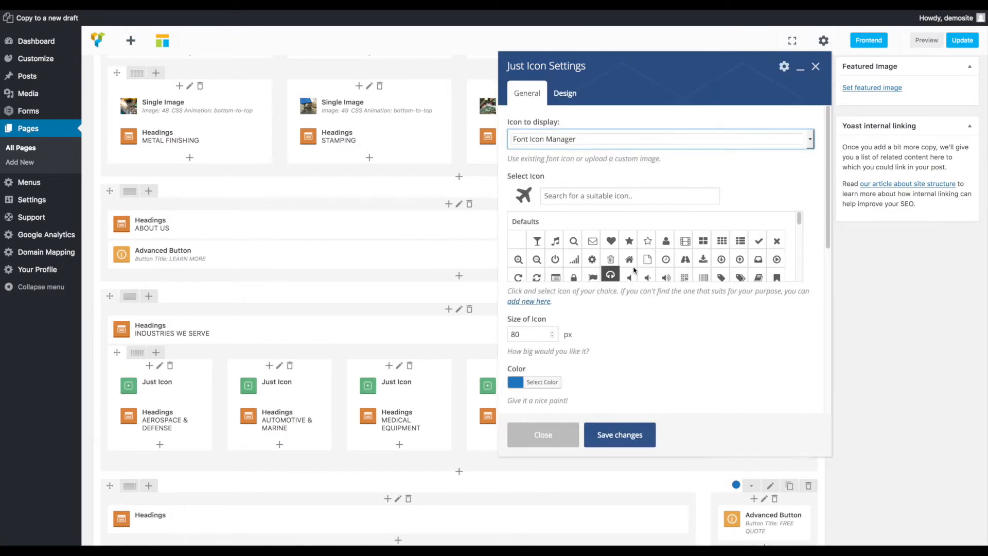
pyautogui.scroll(-5, 684, 259)
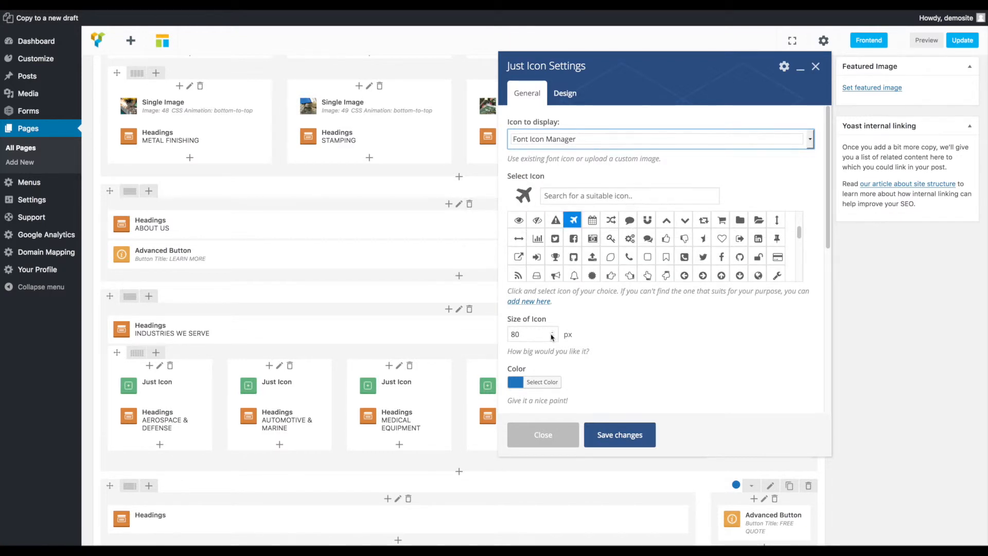
pyautogui.doubleClick(535, 335)
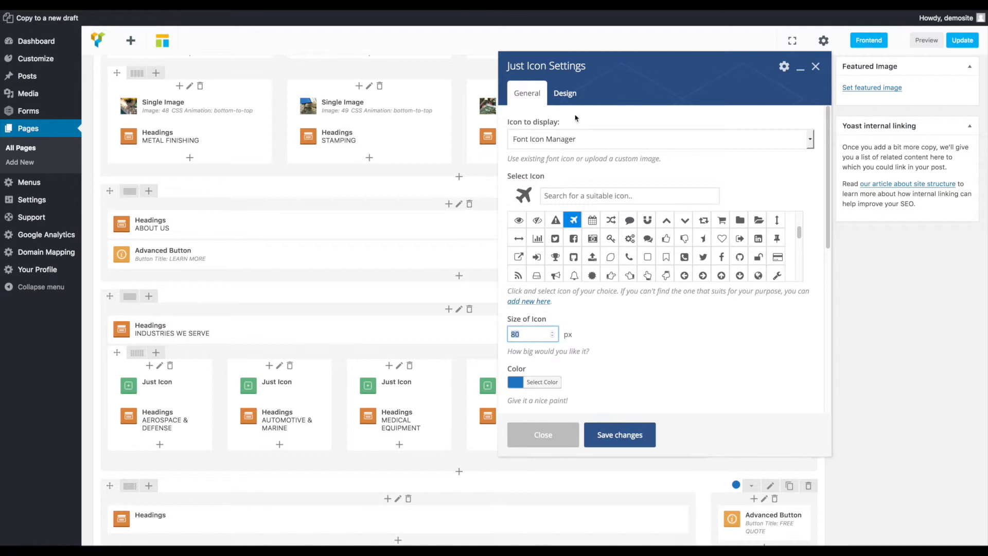
pyautogui.click(557, 434)
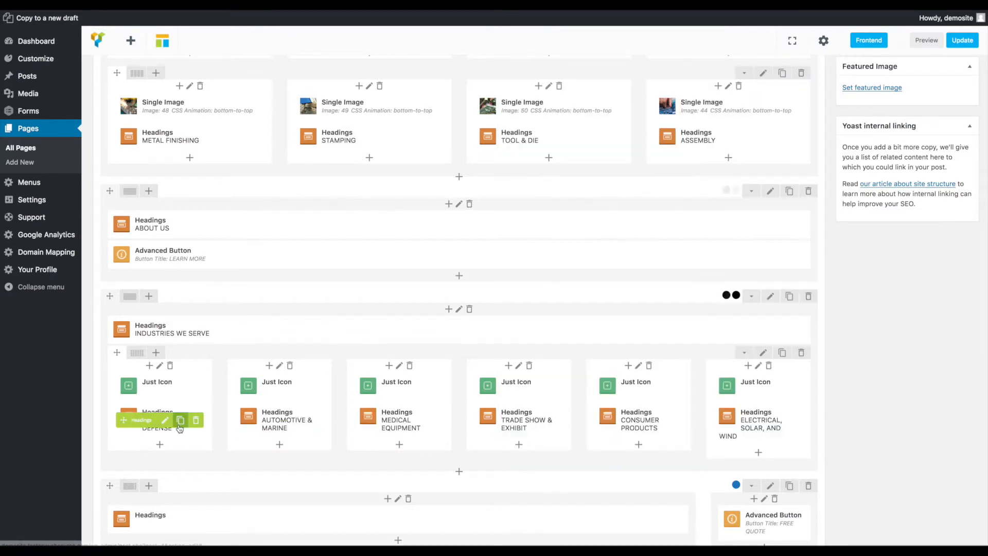
# Check the Aerospace & Defense heading's general and typography settings, leaving them unsaved
pyautogui.click(165, 424)
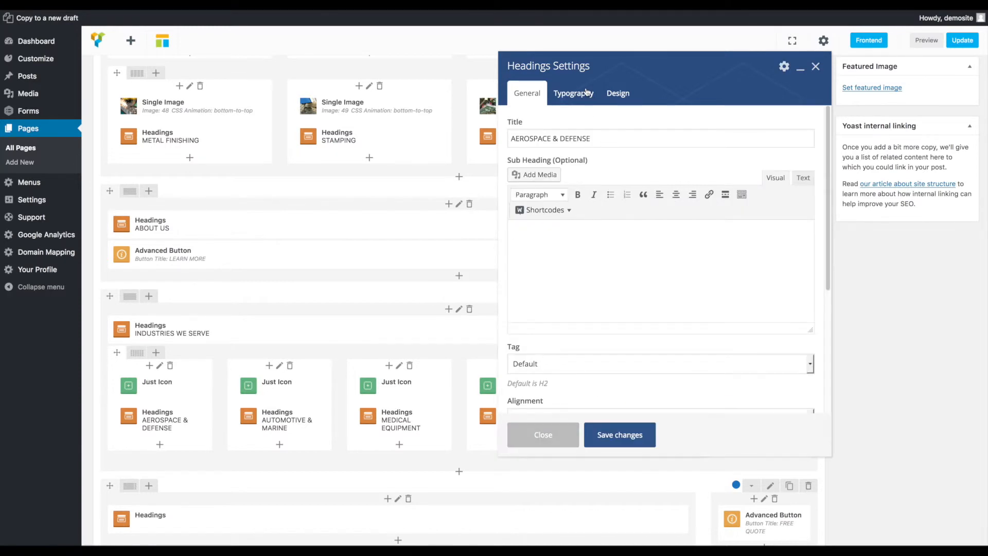
pyautogui.click(585, 91)
pyautogui.click(562, 428)
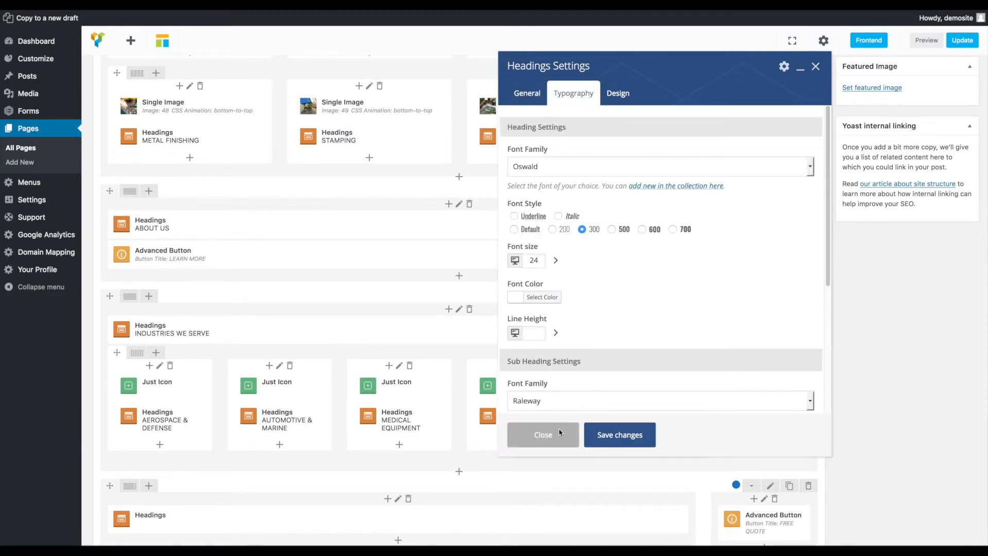
# Open the settings of the untitled heading in the last row, highlight its call-to-action text and phone number, and close without saving
pyautogui.scroll(-3, 560, 432)
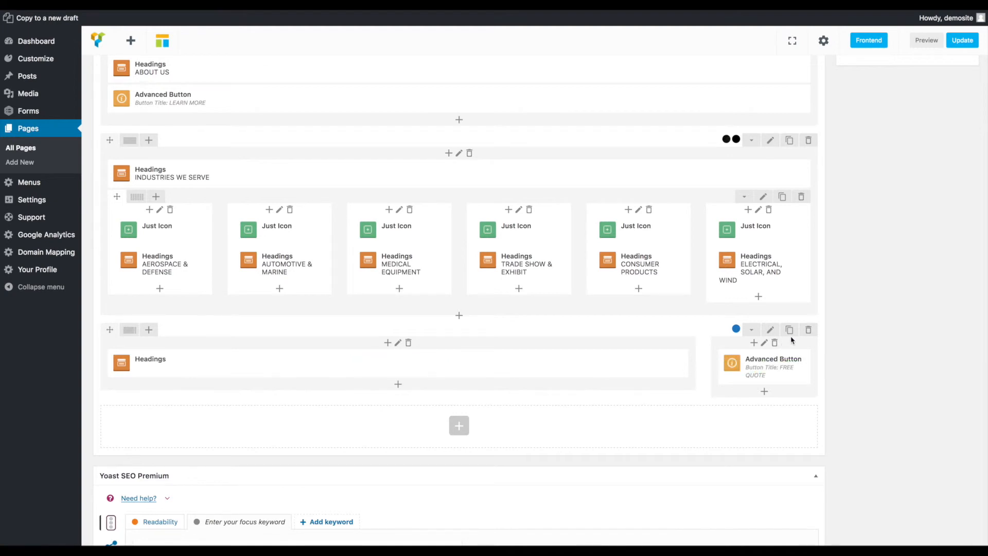
pyautogui.click(404, 364)
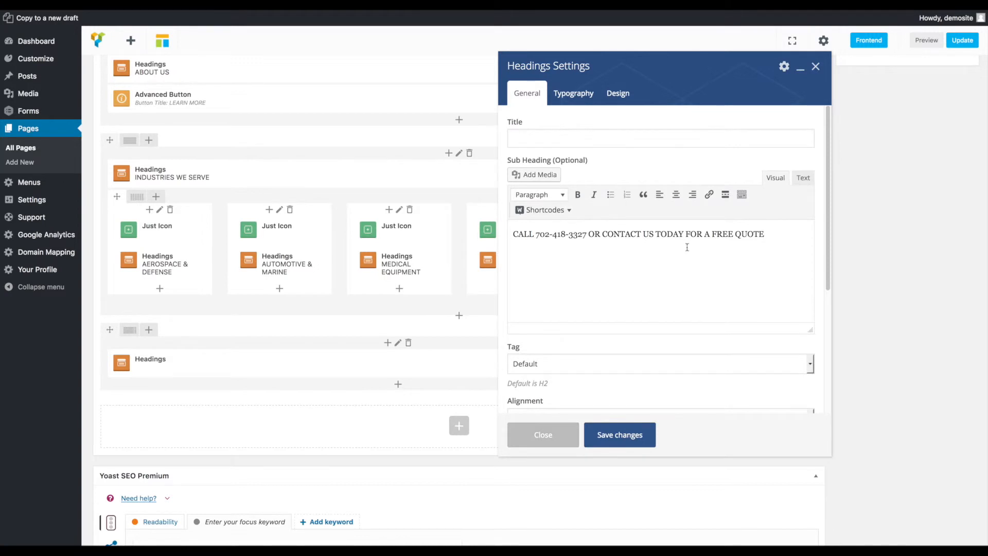
pyautogui.moveTo(778, 239); pyautogui.dragTo(478, 222)
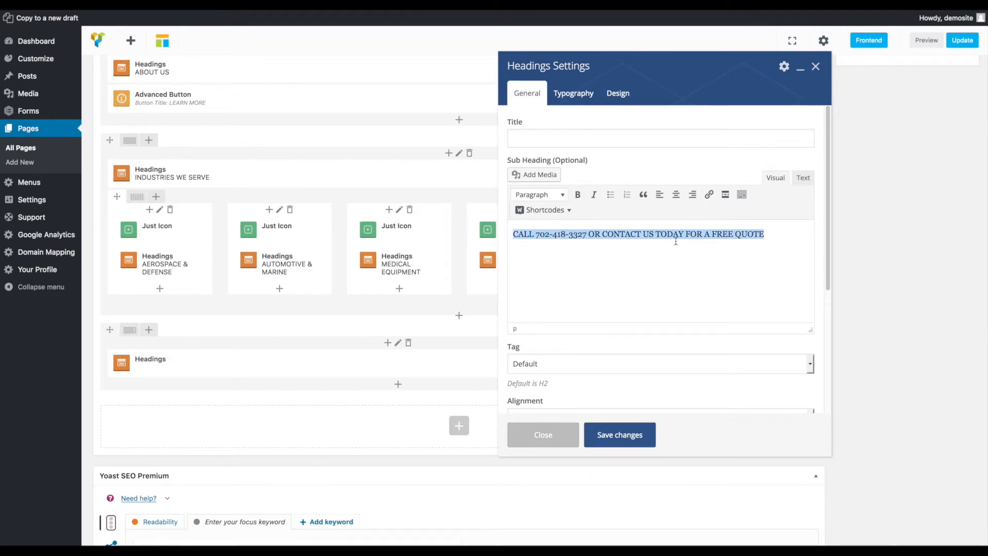
pyautogui.click(558, 232)
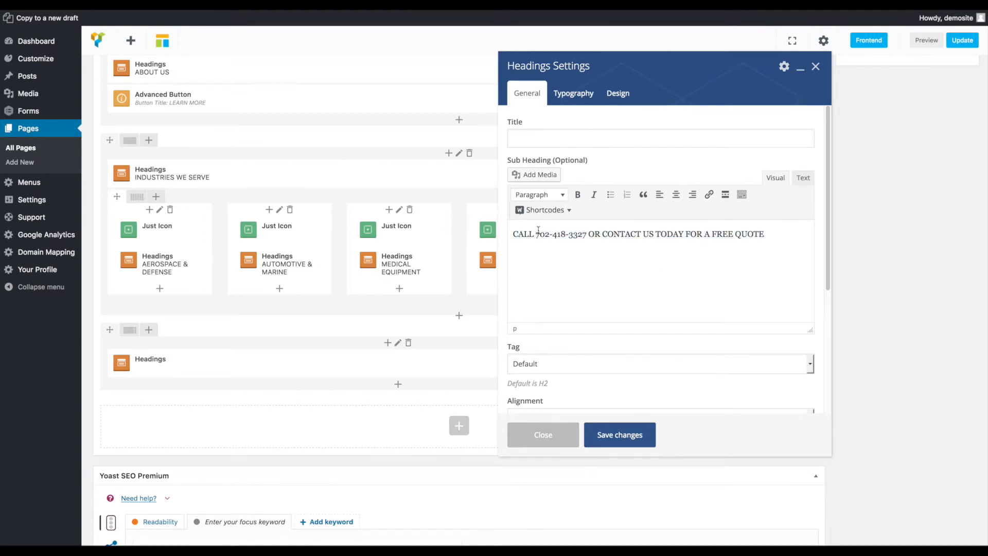
pyautogui.moveTo(536, 235); pyautogui.dragTo(586, 236)
pyautogui.click(535, 428)
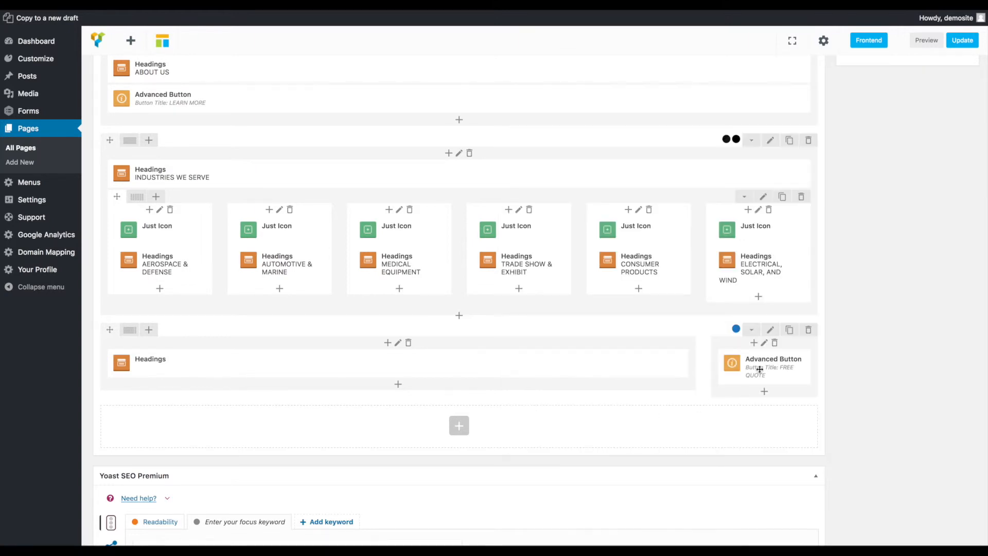
# Check the FREE QUOTE button's title and link in its settings, close them without saving and return to the beginning of the page
pyautogui.moveTo(759, 368)
pyautogui.click(777, 369)
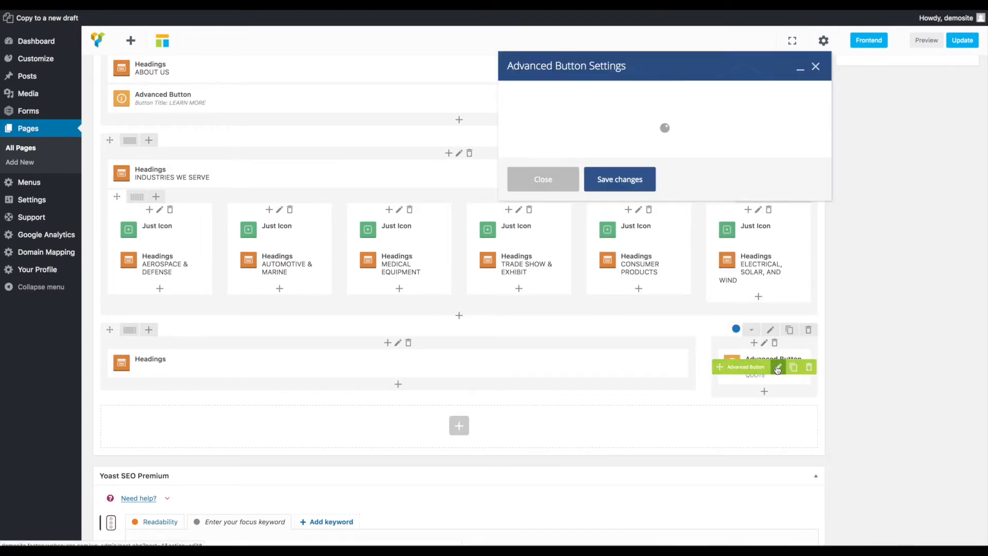
pyautogui.tripleClick(601, 145)
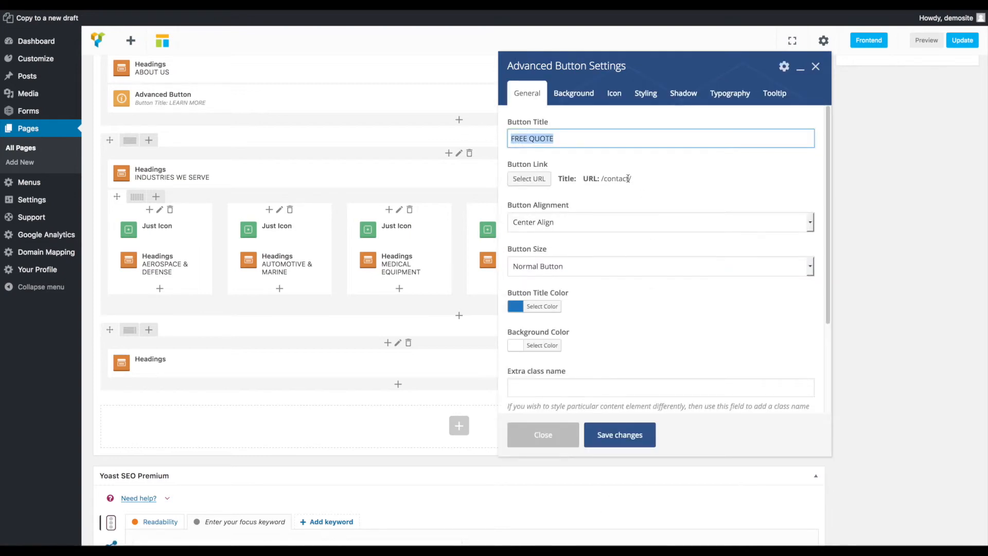
pyautogui.click(567, 425)
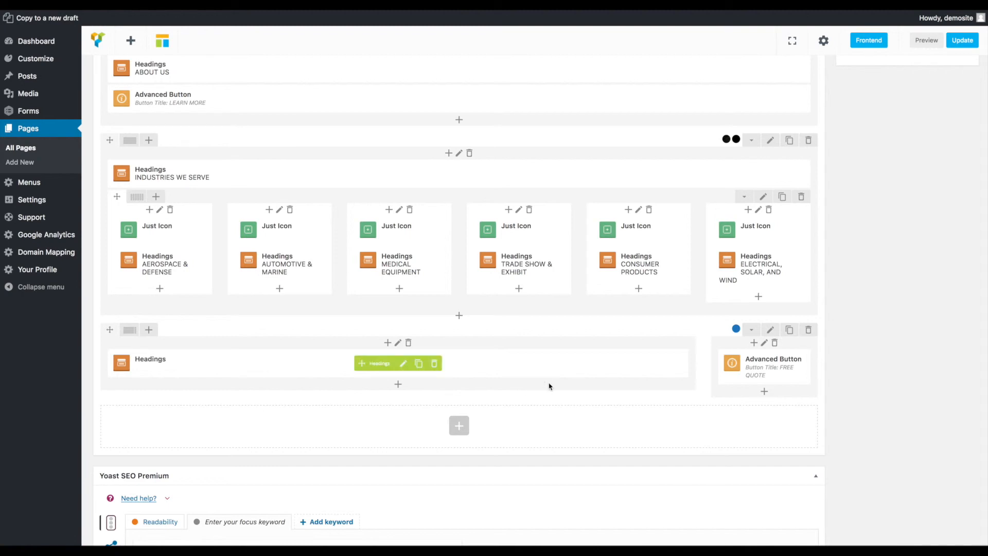
pyautogui.scroll(15, 582, 400)
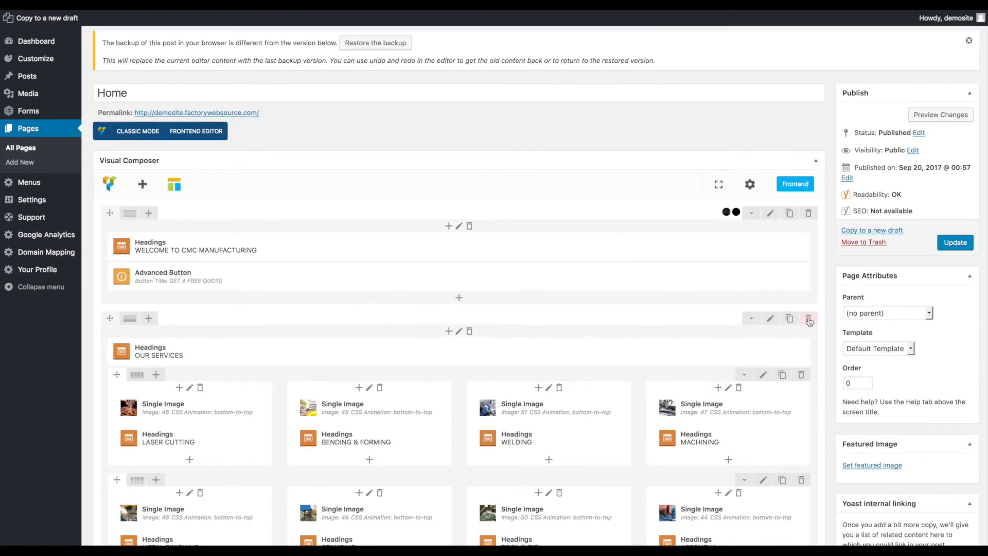
# Start deleting the OUR SERVICES row, but cancel the deletion at the confirmation
pyautogui.click(808, 320)
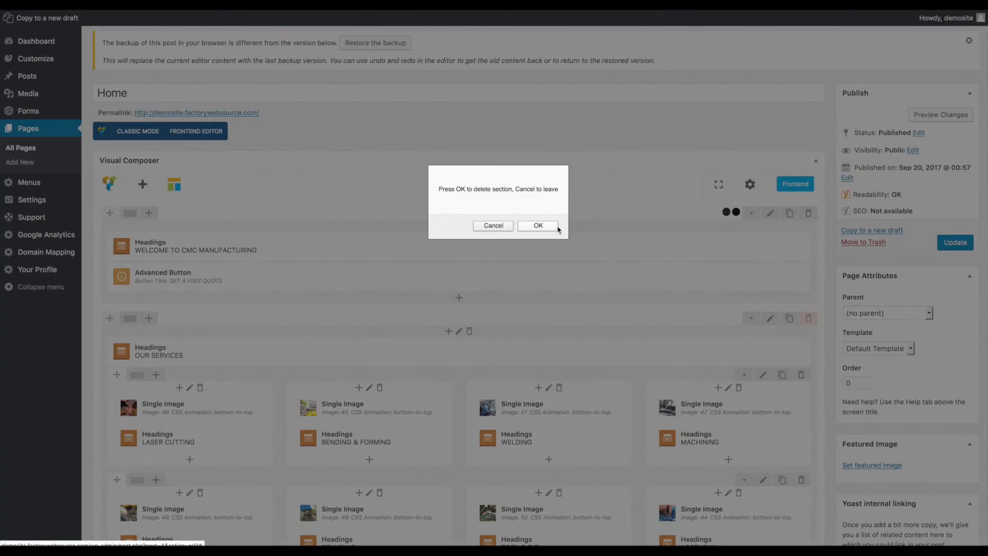
pyautogui.click(491, 226)
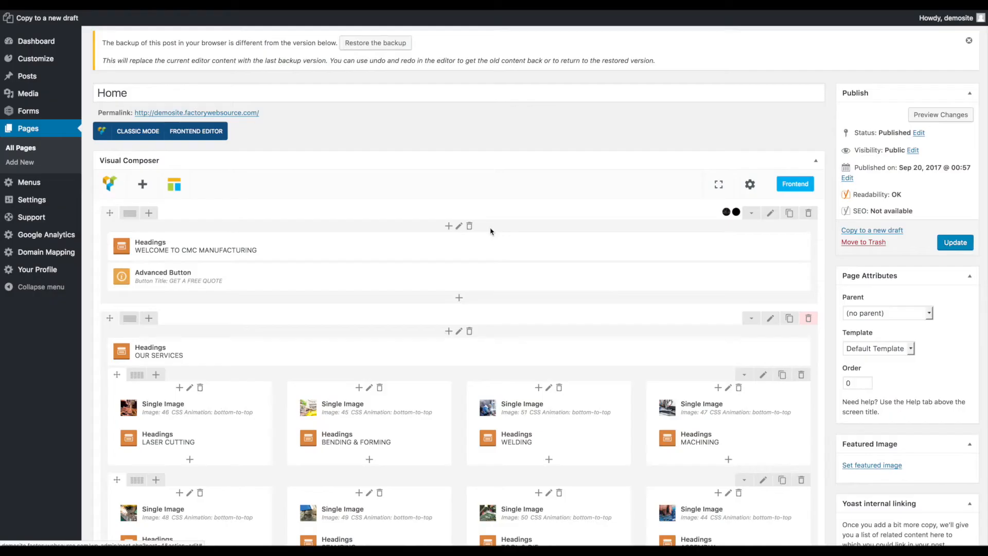
# Add two empty rows at the end of the page layout and split the first one into three equal columns
pyautogui.scroll(-10, 495, 381)
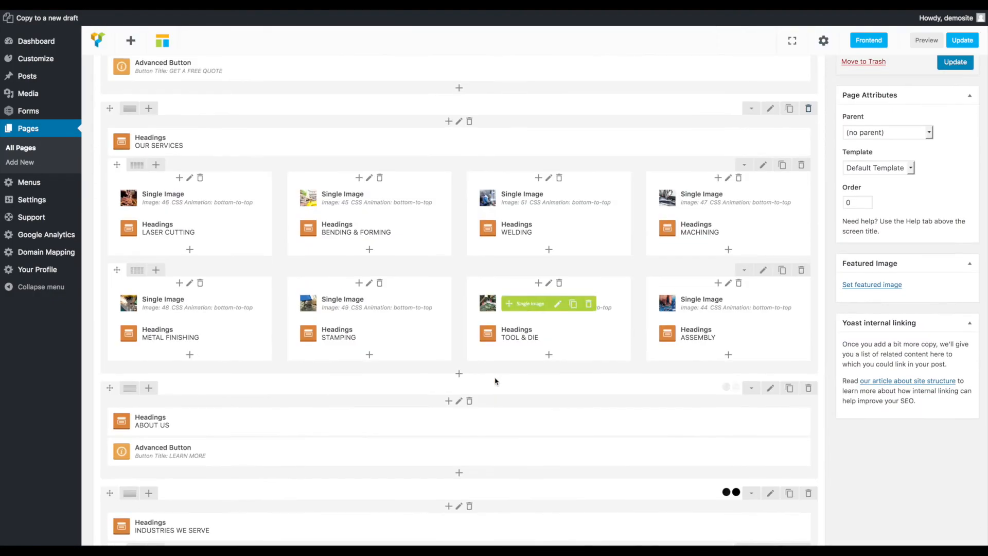
pyautogui.scroll(-2, 496, 381)
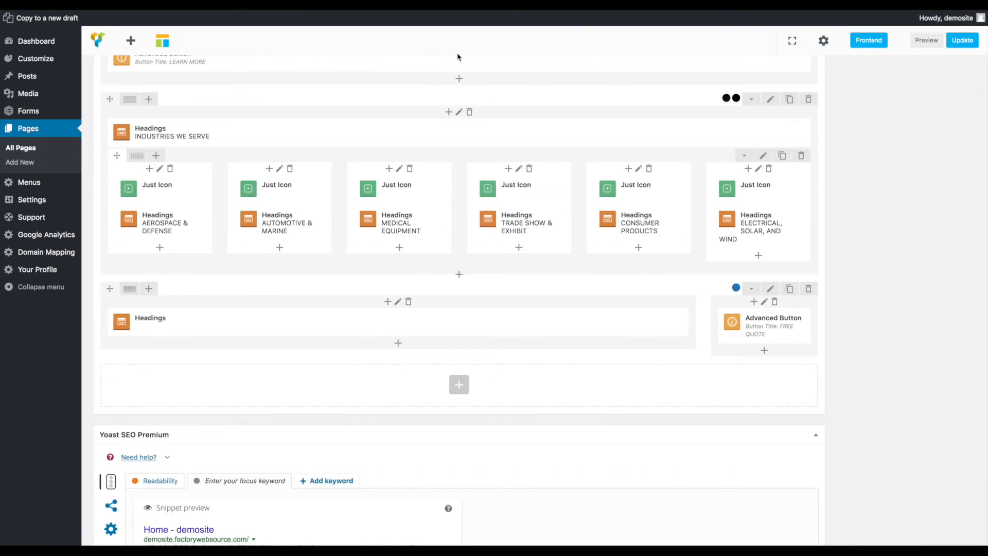
pyautogui.click(458, 383)
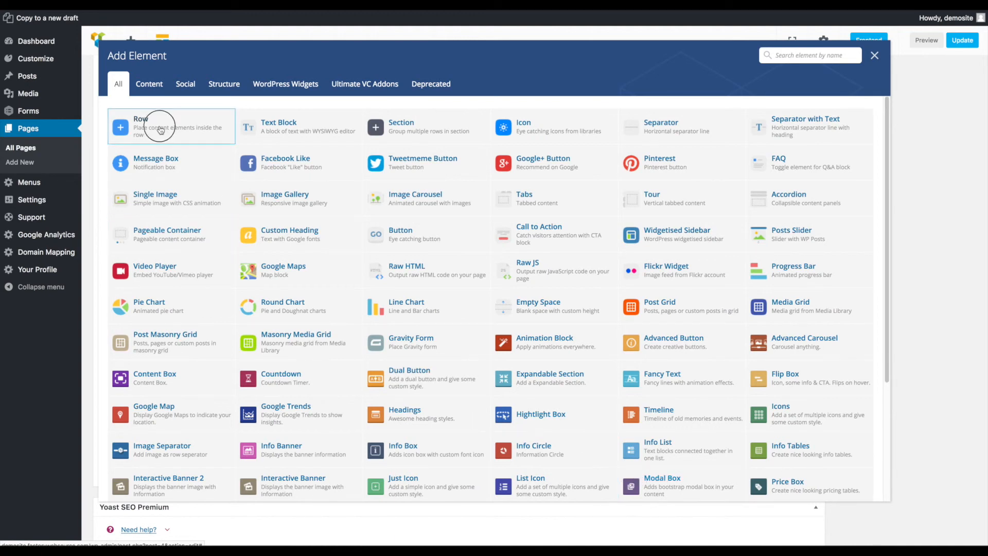
pyautogui.click(874, 55)
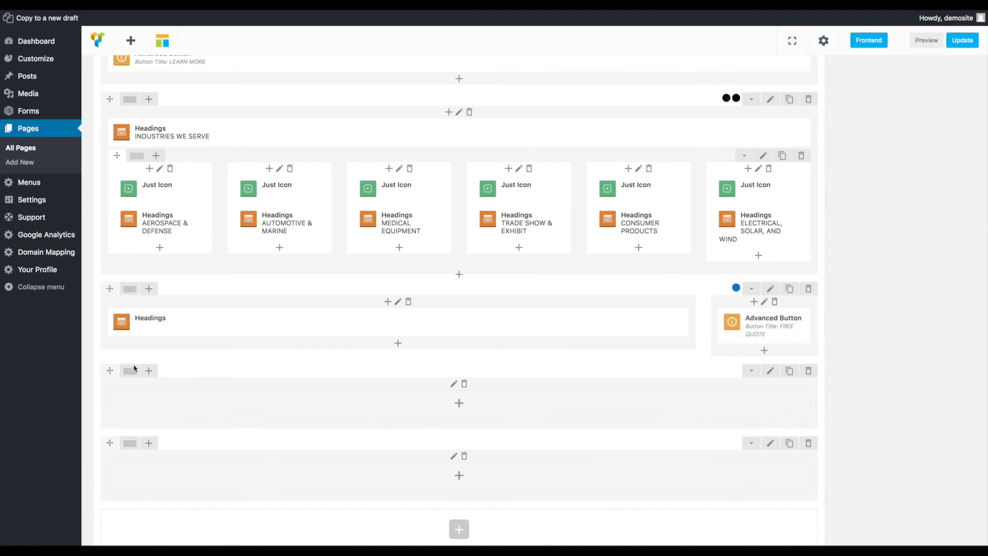
pyautogui.moveTo(133, 372)
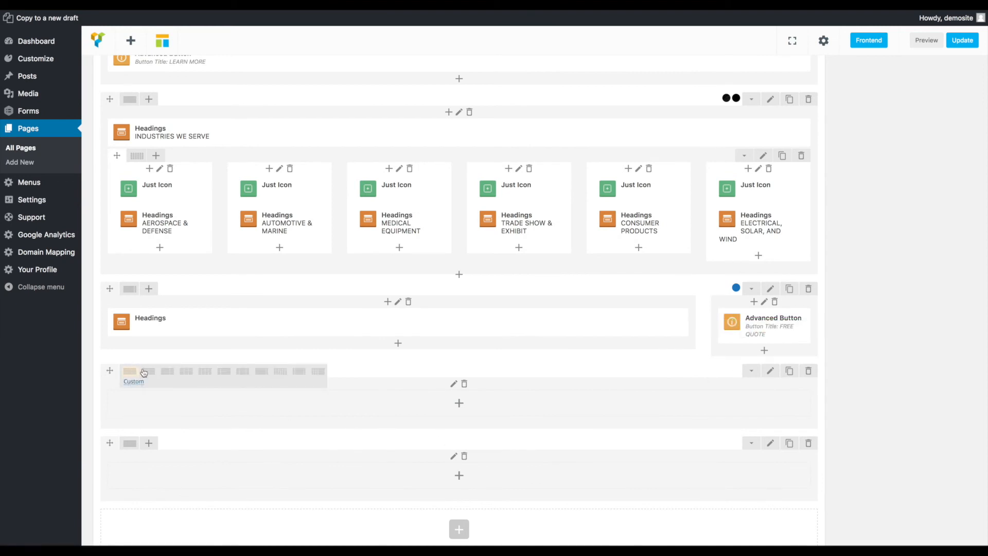
pyautogui.click(187, 372)
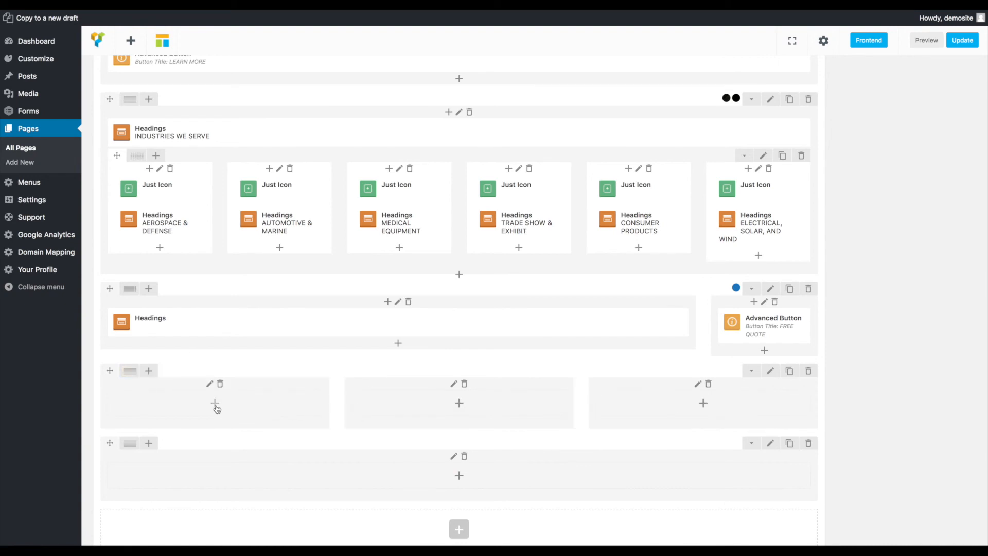
# Add a Text Block element to the first column of the new three-column row
pyautogui.click(216, 403)
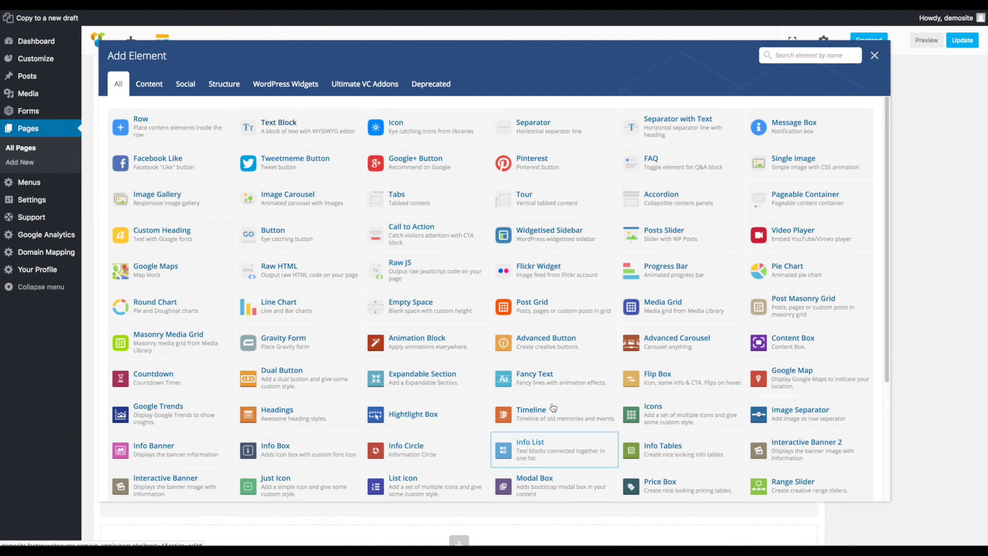
pyautogui.click(874, 56)
pyautogui.scroll(-1, 565, 336)
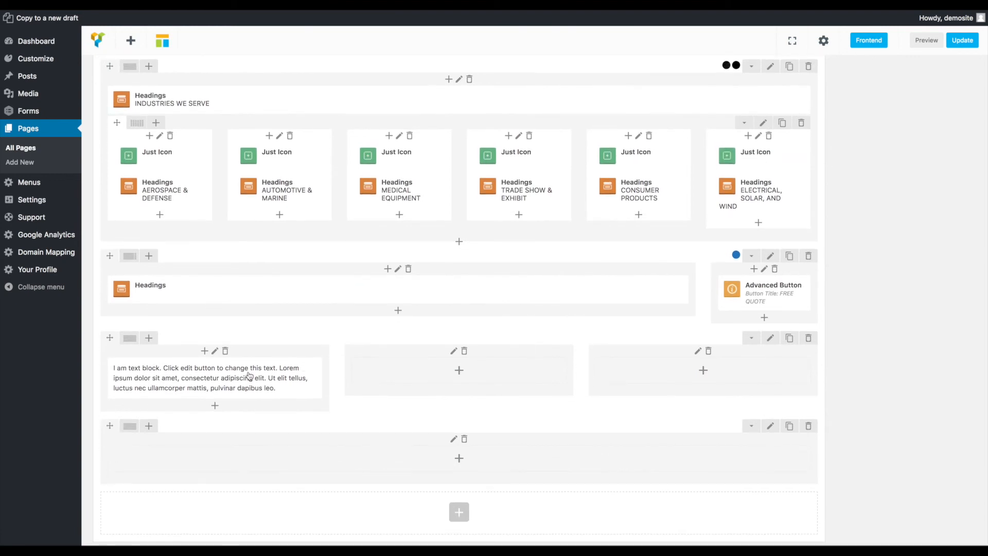
# Check the new text block's general settings and placeholder text, closing them without saving
pyautogui.moveTo(236, 378)
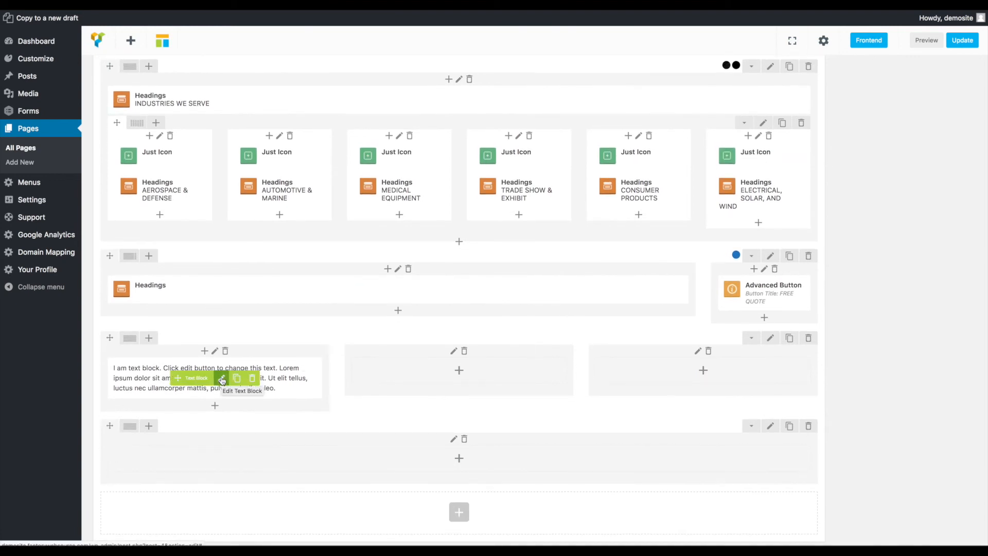
pyautogui.click(221, 379)
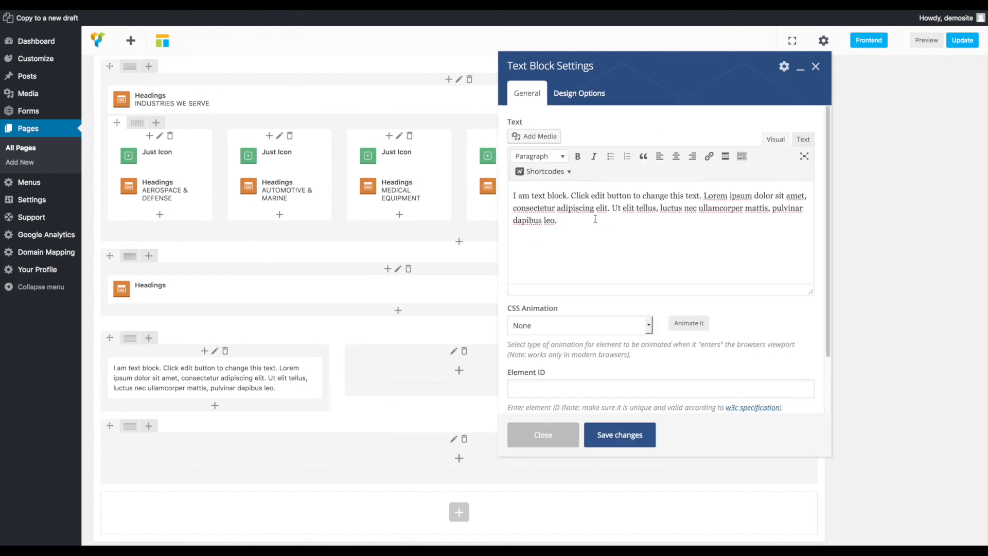
pyautogui.click(564, 434)
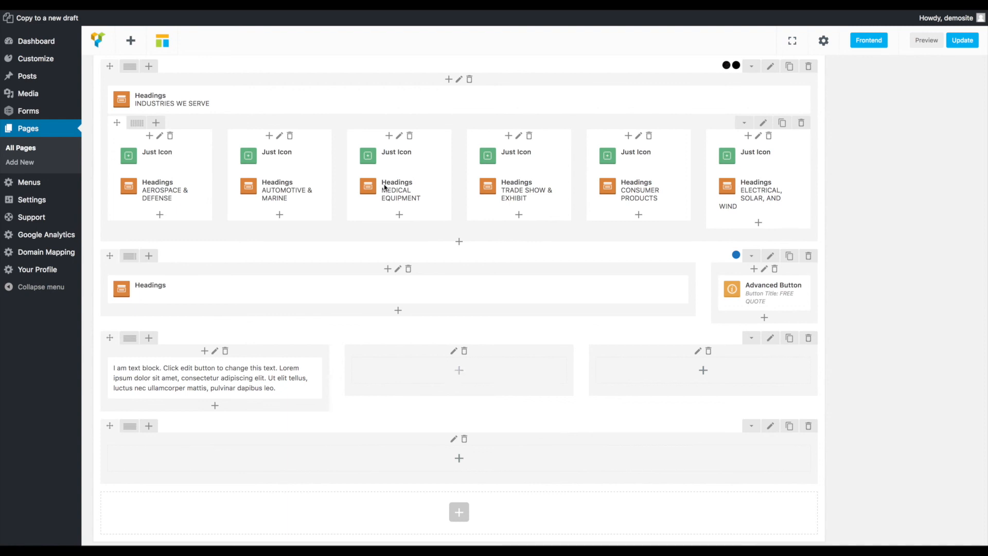
# Show the Support options available in the site administration
pyautogui.moveTo(317, 172)
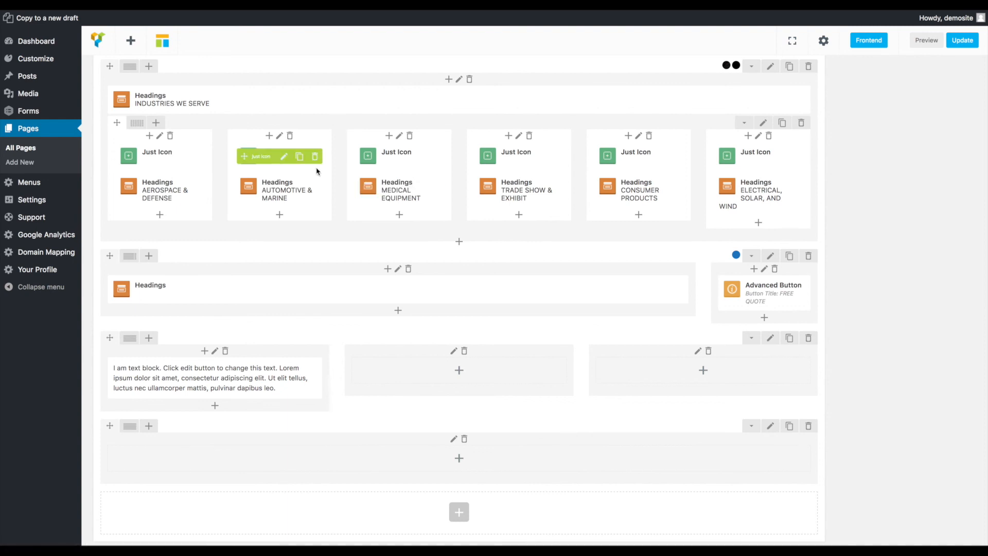
pyautogui.moveTo(43, 219)
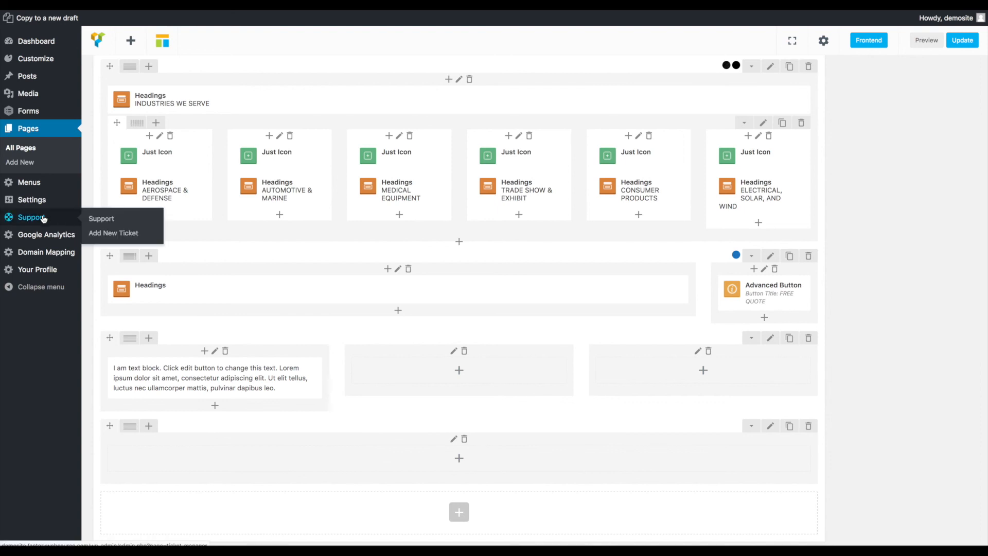